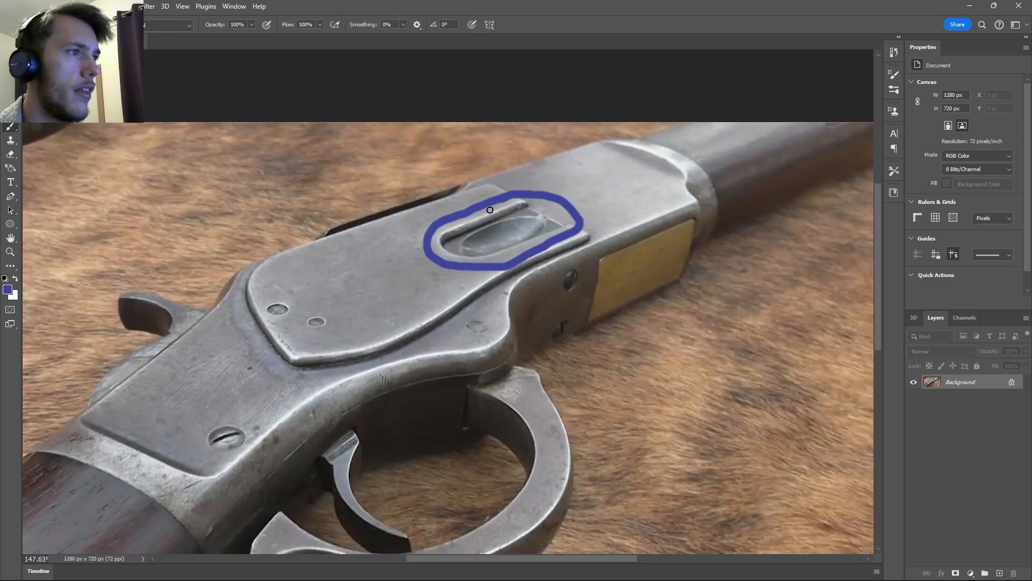
Trace the inner outline of the U-shaped rim on the rifle's receiver with the brush, and undo the outline strokes
mouse_move(476, 221)
mouse_down()
mouse_move(445, 240)
mouse_move(454, 256)
mouse_move(560, 229)
mouse_move(528, 210)
mouse_move(475, 224)
mouse_up()
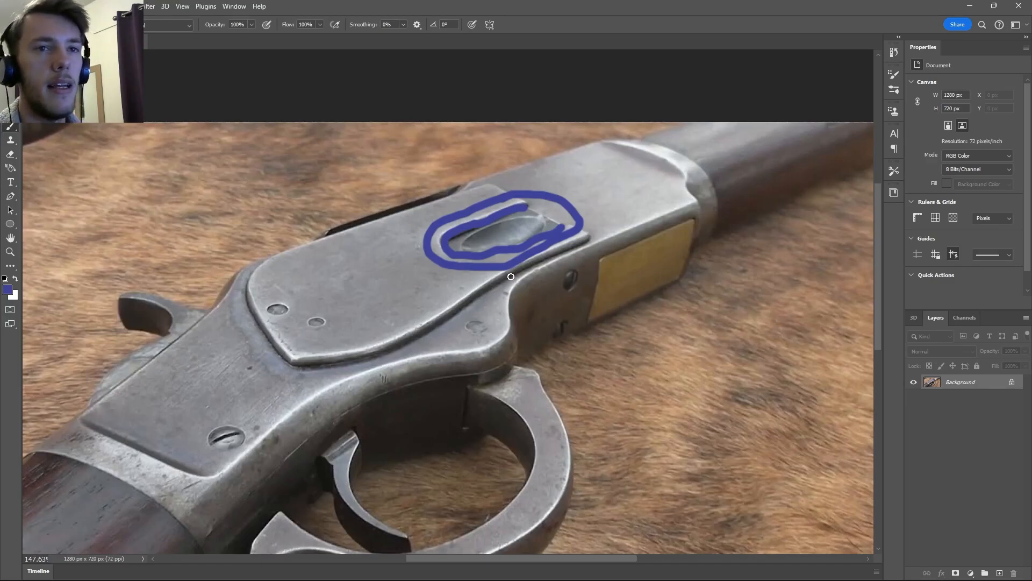
alt+scroll(489, 274, down, 3)
alt+scroll(483, 273, up, 3)
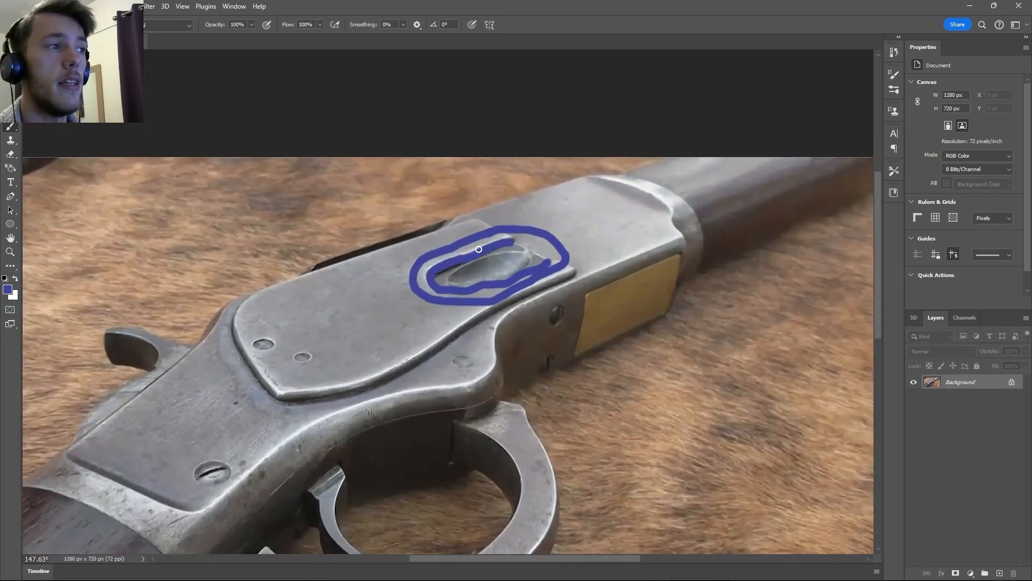
key(ctrl+z)
key(ctrl+z)
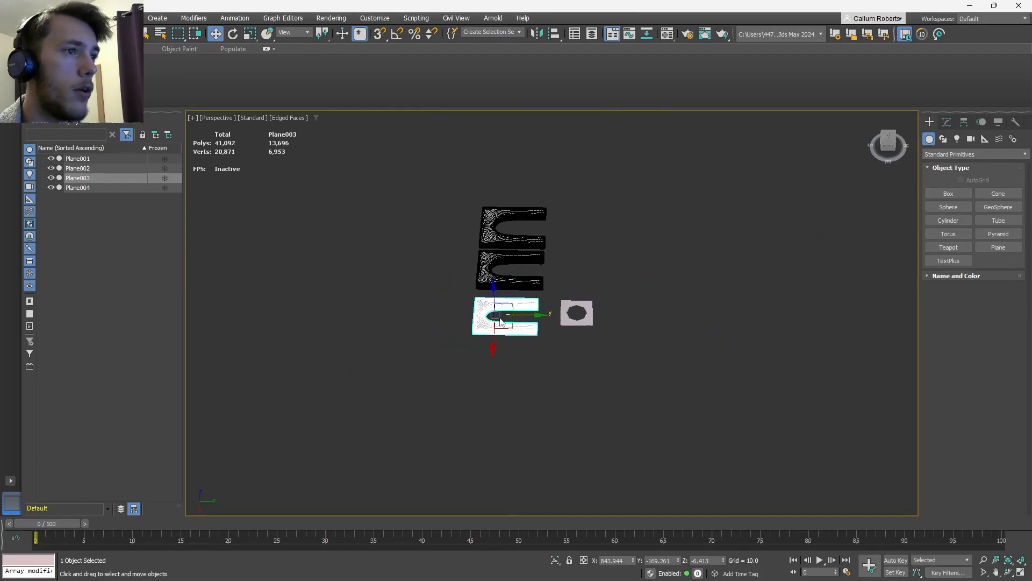
Switch to 3ds Max and delete the three dense U-shaped meshes, keeping the plane with the octagonal hole
scroll(516, 293, up, 5)
scroll(516, 293, down, 4)
scroll(484, 235, up, 3)
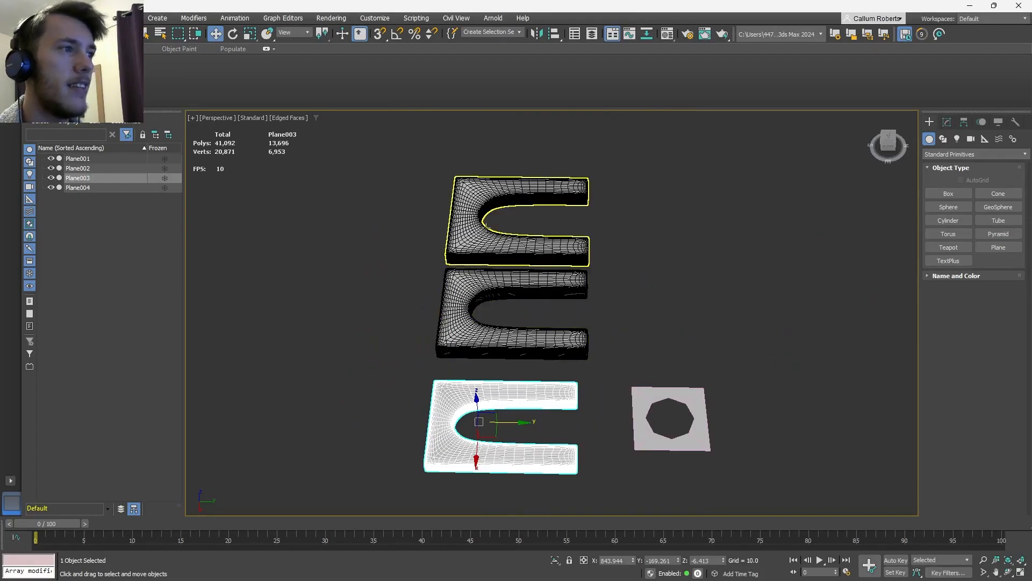
click(473, 231)
key(Delete)
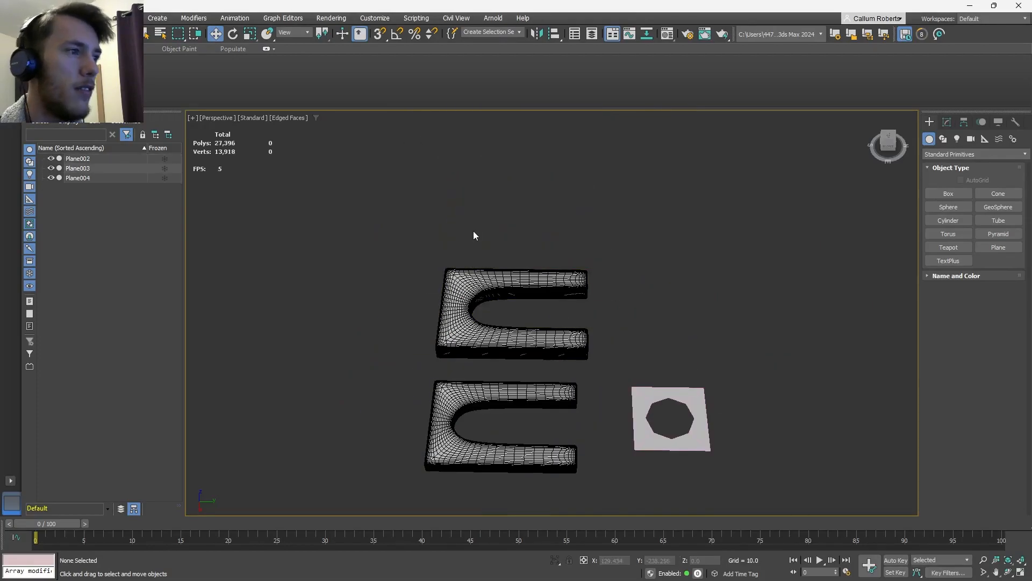
click(435, 321)
key(Delete)
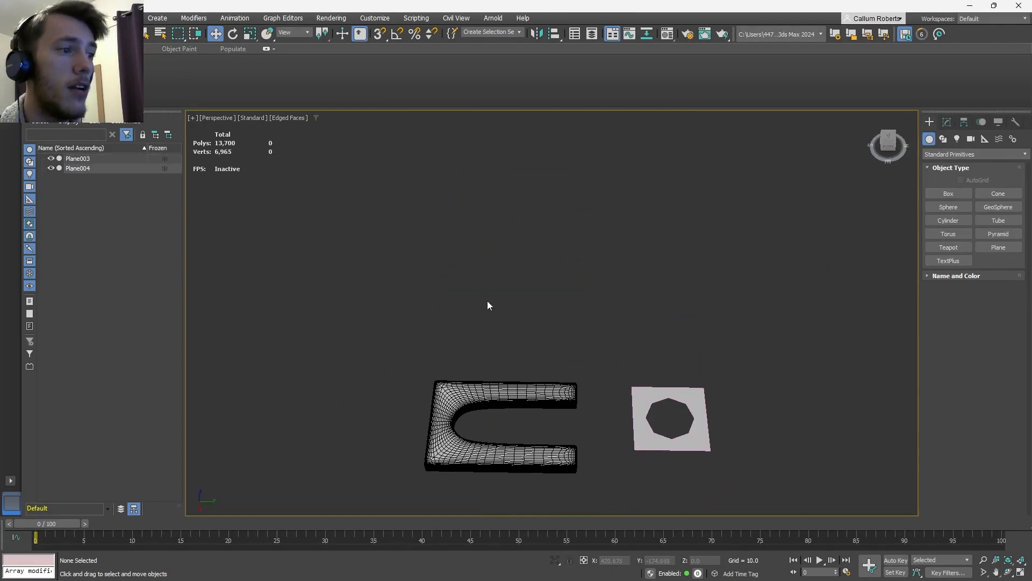
click(459, 400)
key(Delete)
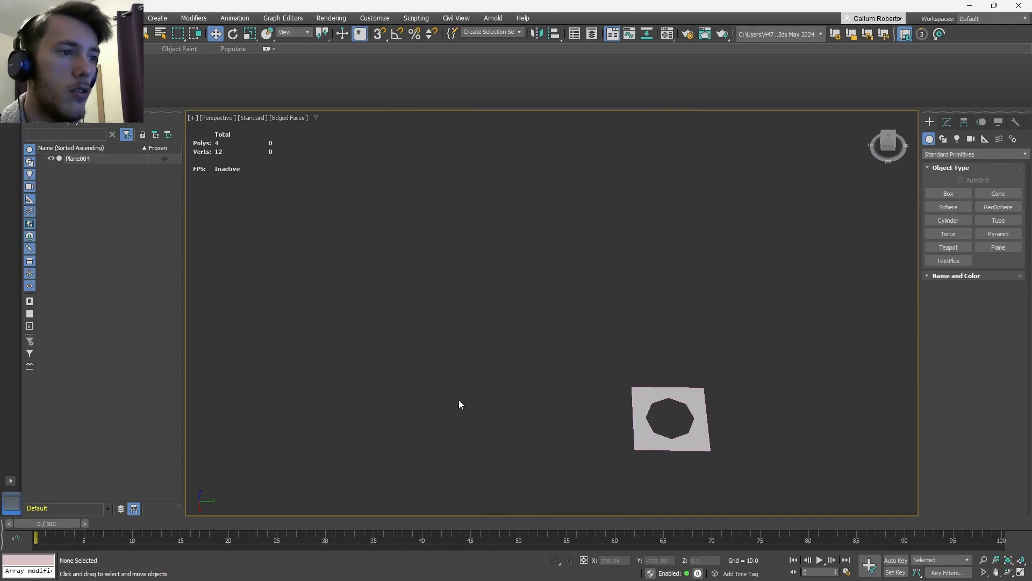
click(654, 429)
middle_drag(613, 447, 608, 392)
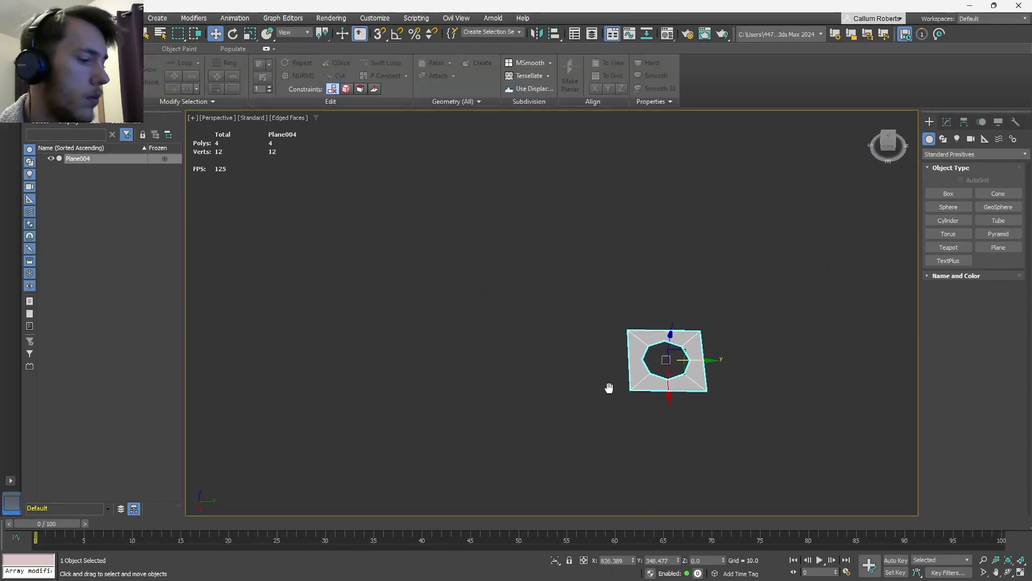
scroll(556, 387, up, 5)
click(989, 248)
drag(332, 184, 376, 256)
key(w)
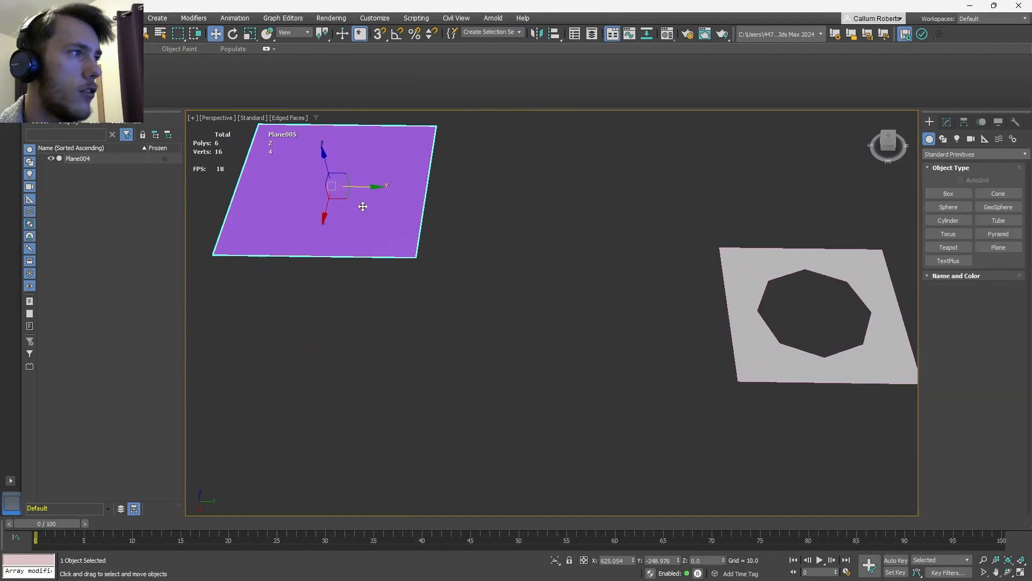
key(Delete)
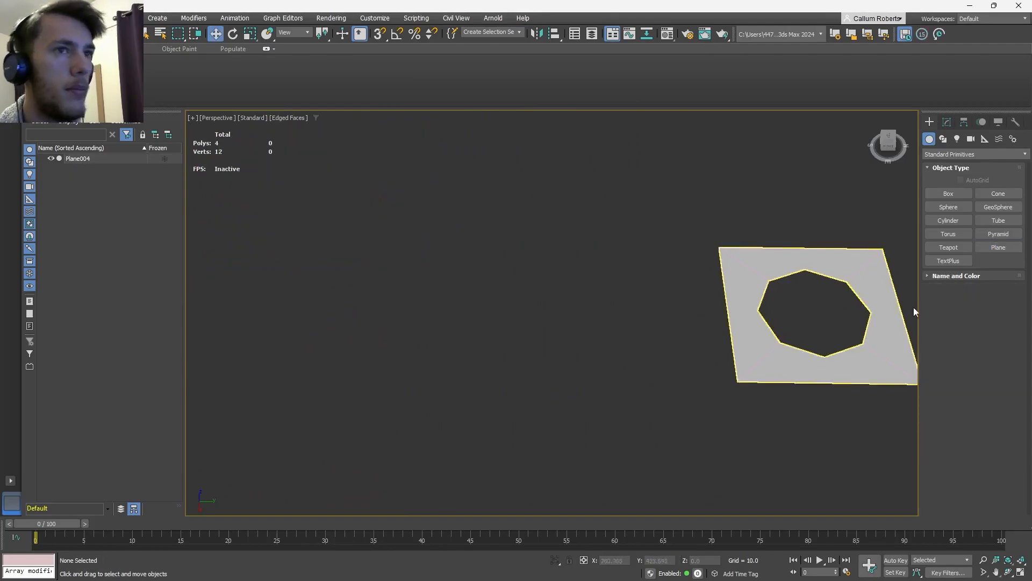
Replace the plane with the octagonal hole by a new square plane about 254 units per side, placed mid-view
click(988, 249)
drag(413, 214, 503, 292)
key(w)
drag(436, 263, 526, 370)
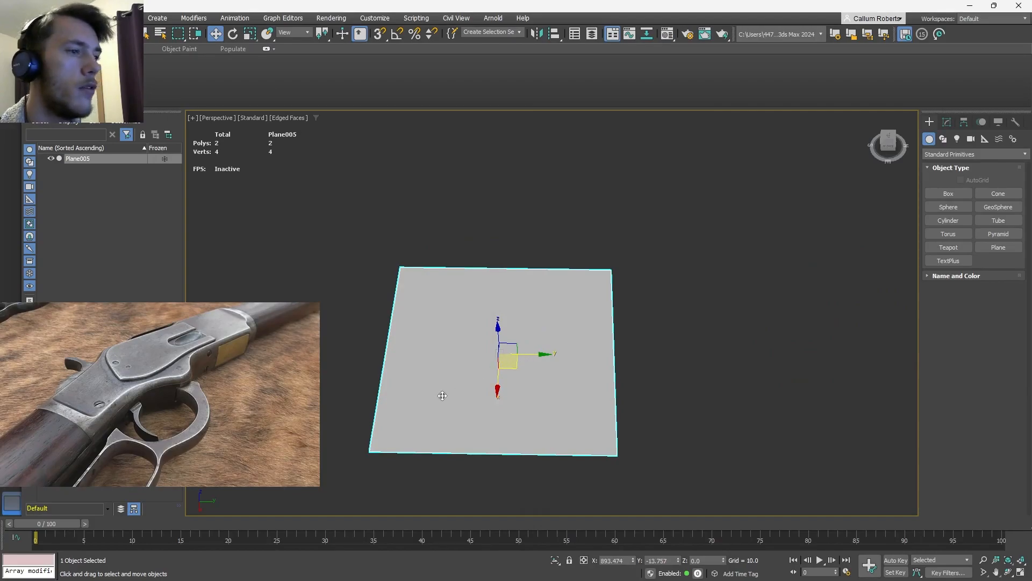
middle_drag(558, 374, 598, 341)
Set the perspective viewport's shading to High Quality and turn off its shadows
click(252, 118)
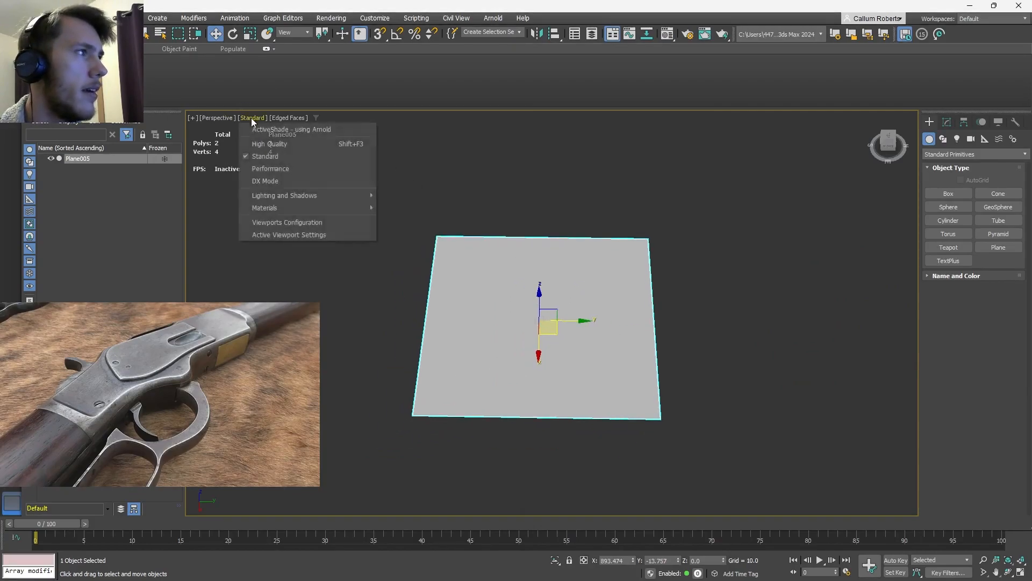
click(267, 143)
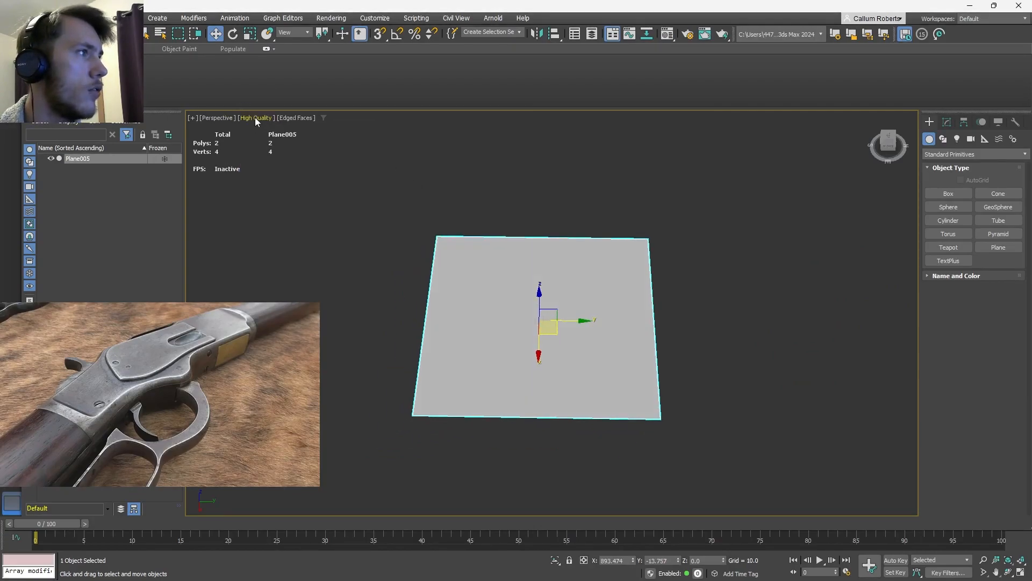
click(257, 118)
mouse_move(288, 196)
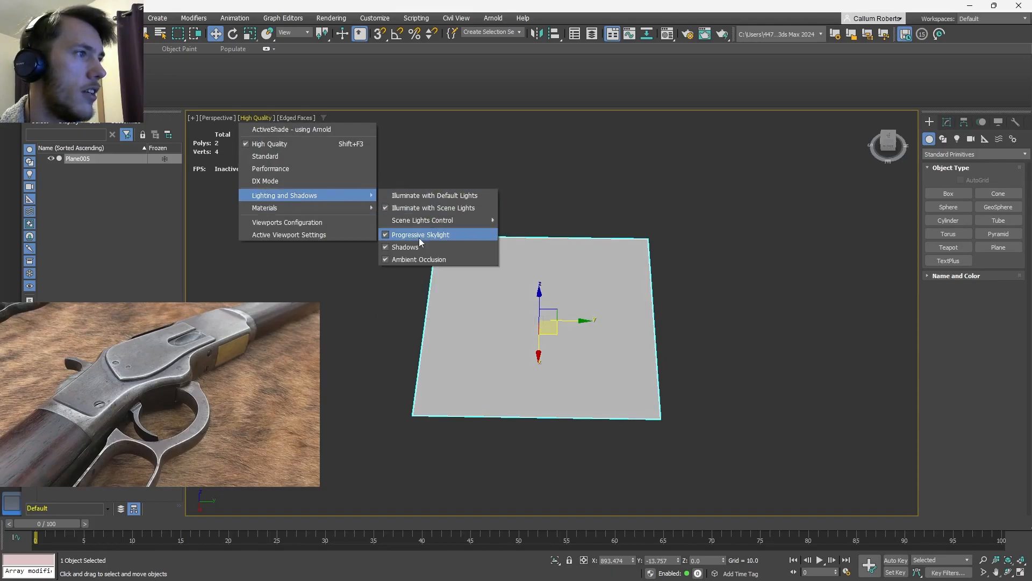
click(401, 245)
click(332, 246)
middle_drag(583, 336, 541, 312)
click(537, 284)
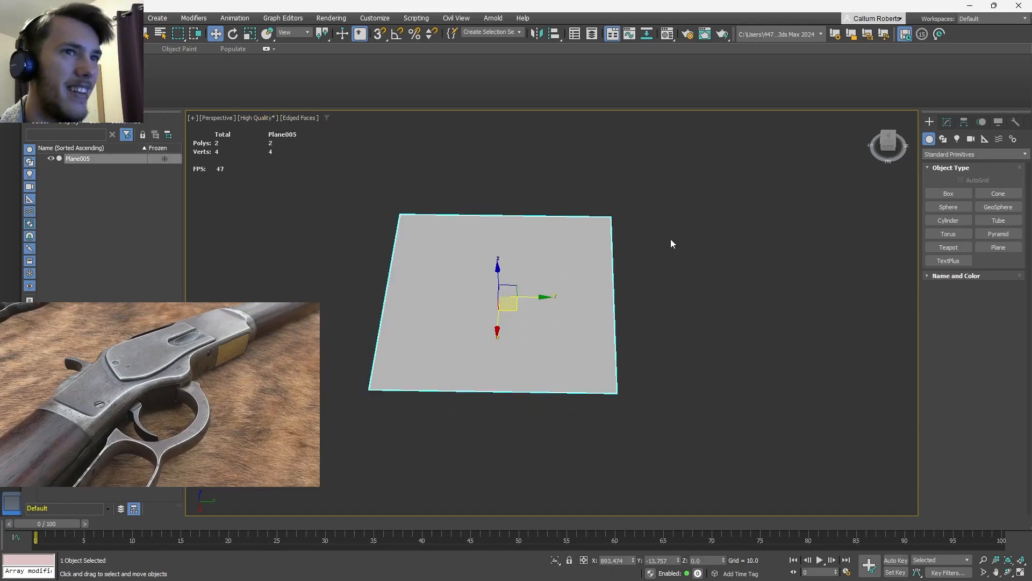
Convert the new square plane to an Editable Poly
scroll(497, 277, up, 2)
click(946, 123)
alt+middle_drag(545, 237, 537, 258)
scroll(537, 258, down, 2)
right_click(537, 258)
mouse_move(615, 394)
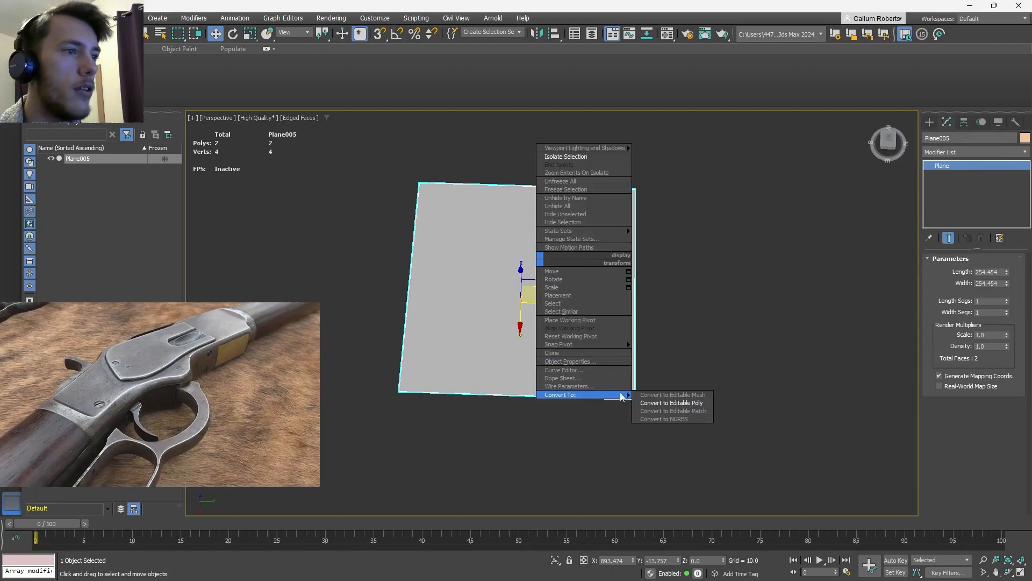
click(645, 399)
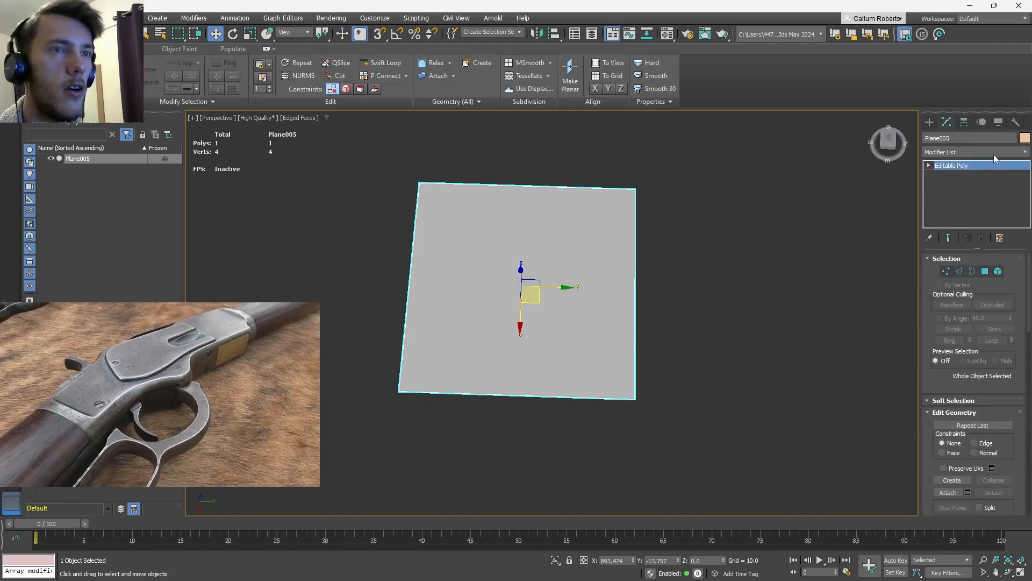
Set the plane's wireframe color to black
click(1024, 138)
click(597, 305)
click(569, 341)
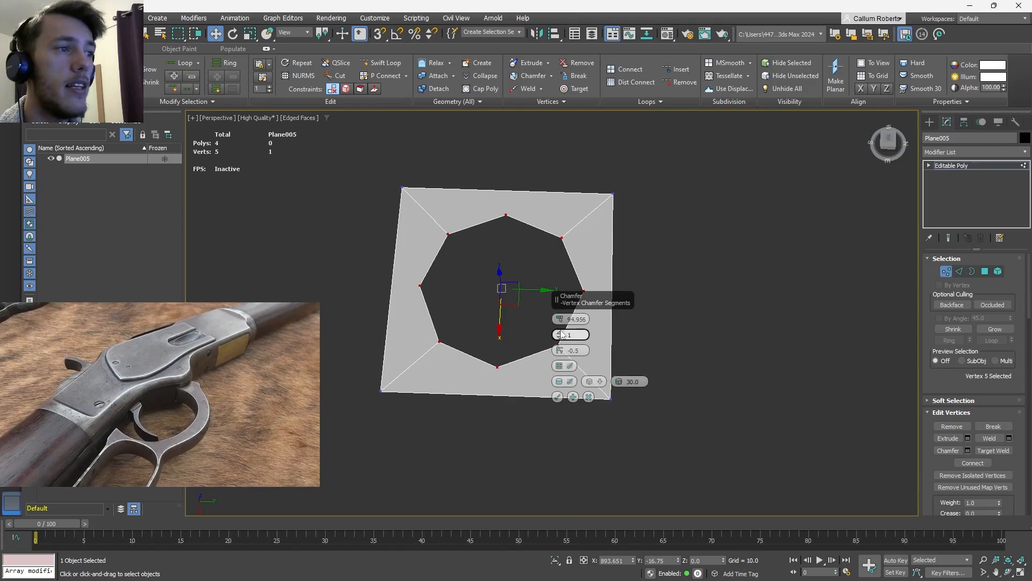
Chamfer the plane's centre vertex by 94.956 with 1 segment and depth -0.5, leaving an open octagonal hole
click(559, 333)
click(560, 332)
click(560, 337)
click(560, 337)
click(560, 337)
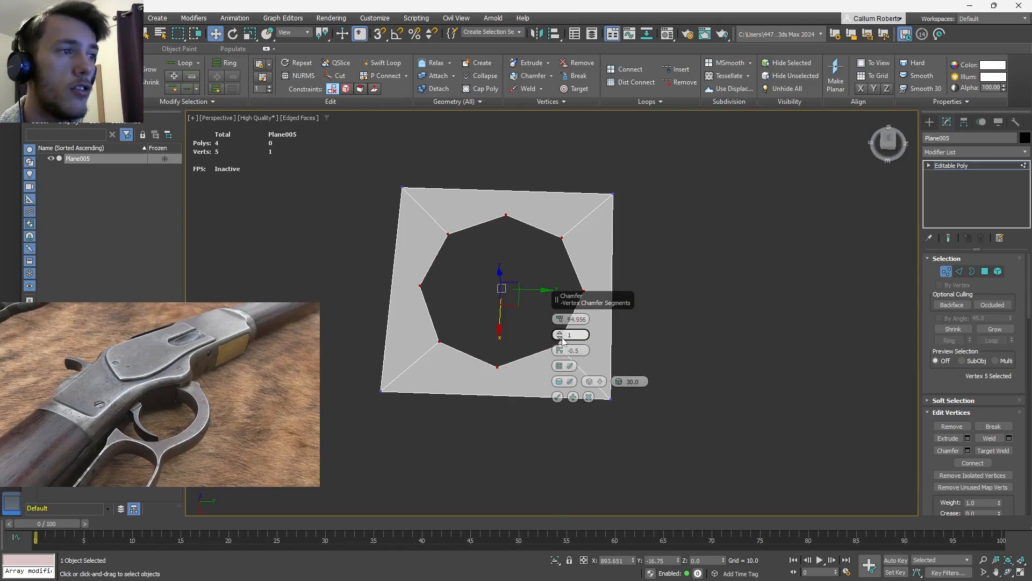
scroll(505, 254, up, 2)
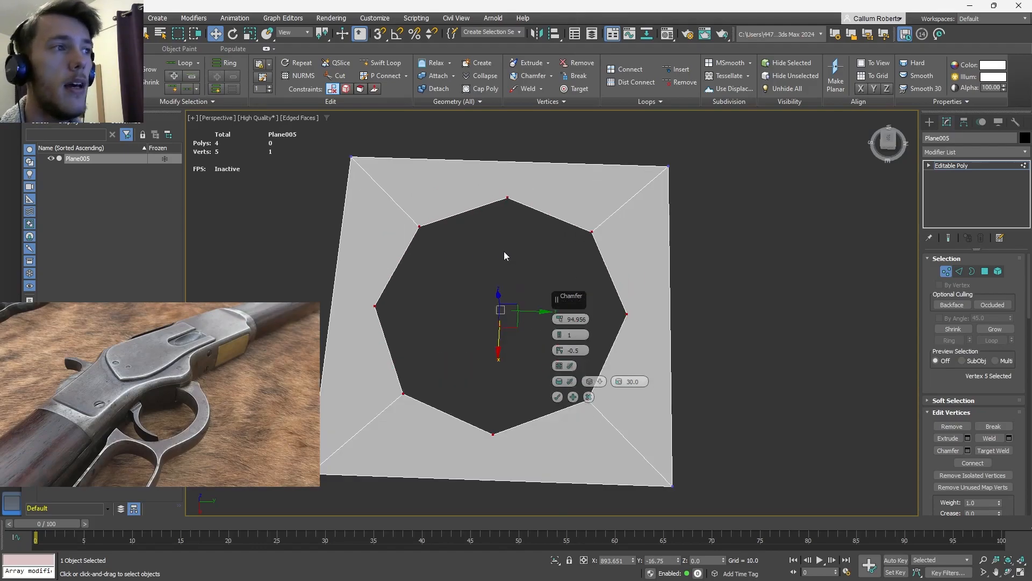
scroll(508, 282, down, 2)
scroll(508, 282, up, 2)
mouse_move(508, 282)
alt+middle_down()
mouse_move(507, 291)
mouse_move(518, 281)
mouse_move(517, 297)
alt+middle_up()
scroll(519, 261, down, 4)
scroll(518, 281, up, 2)
click(557, 397)
click(491, 302)
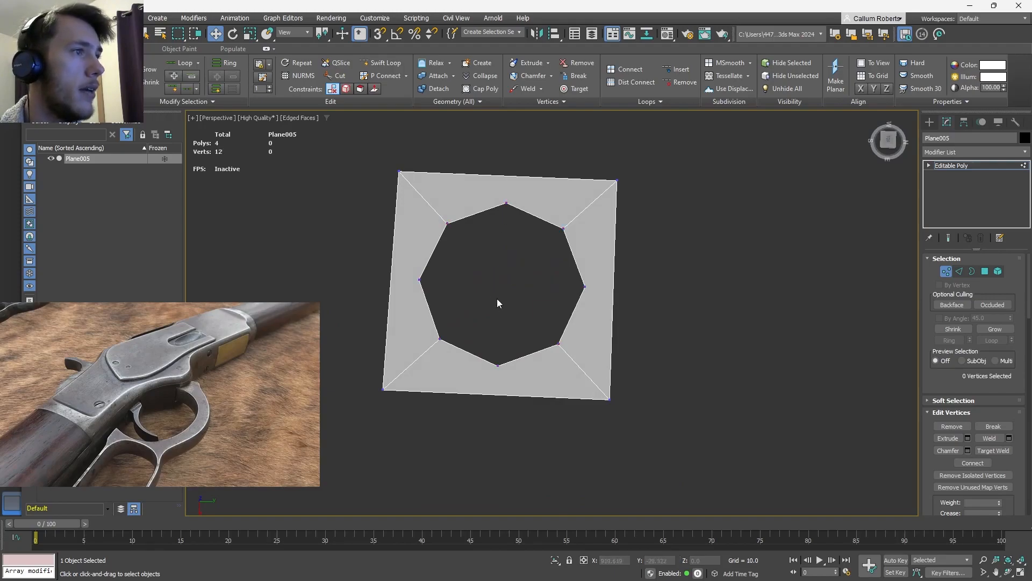
In the Top view, cut horizontal edges from the hole's uppermost and lowermost vertices to the plane's right edge
alt+middle_drag(523, 305, 527, 314)
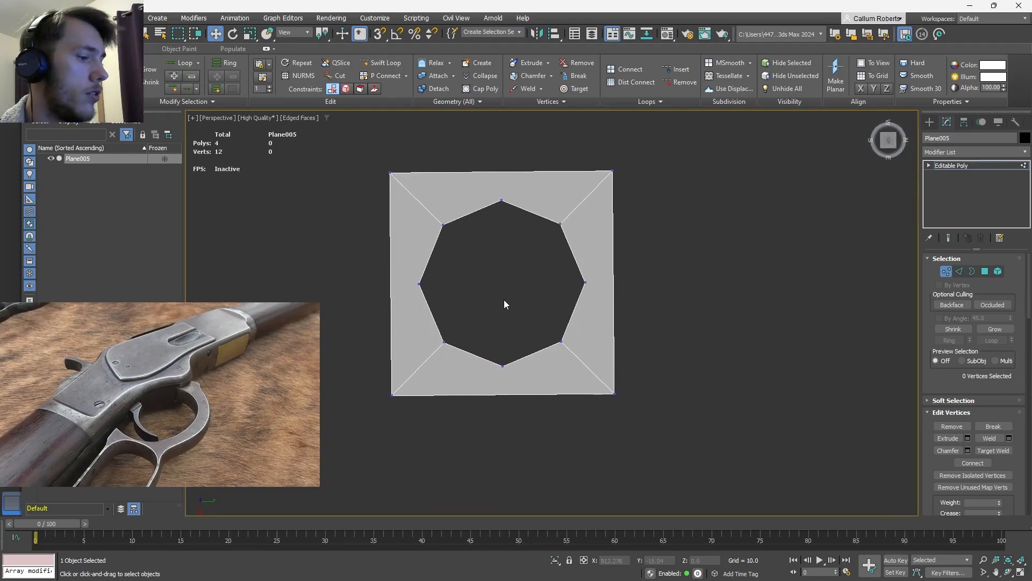
key(t)
key(alt+c)
click(373, 375)
click(701, 382)
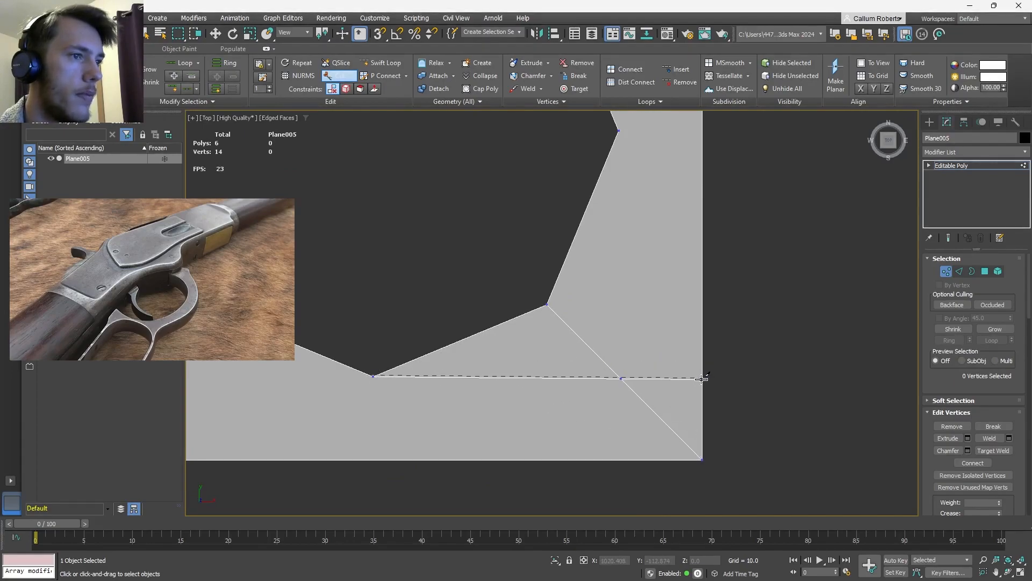
click(702, 377)
right_click(699, 317)
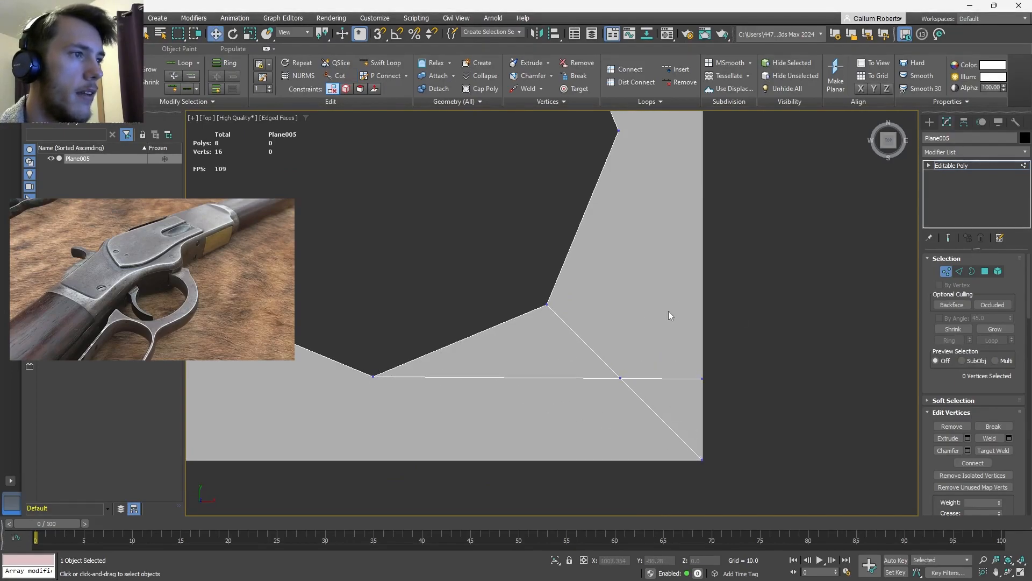
Delete the three polygons between the two cuts to open the octagonal hole into a U shape
scroll(559, 322, down, 5)
scroll(543, 323, up, 3)
middle_drag(519, 286, 522, 336)
scroll(521, 337, down, 3)
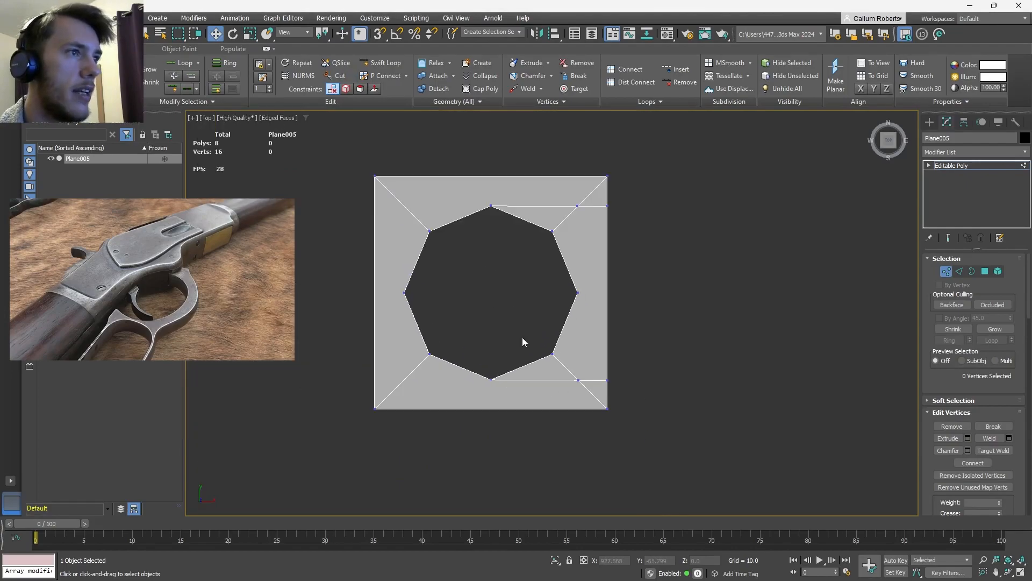
click(985, 271)
click(556, 219)
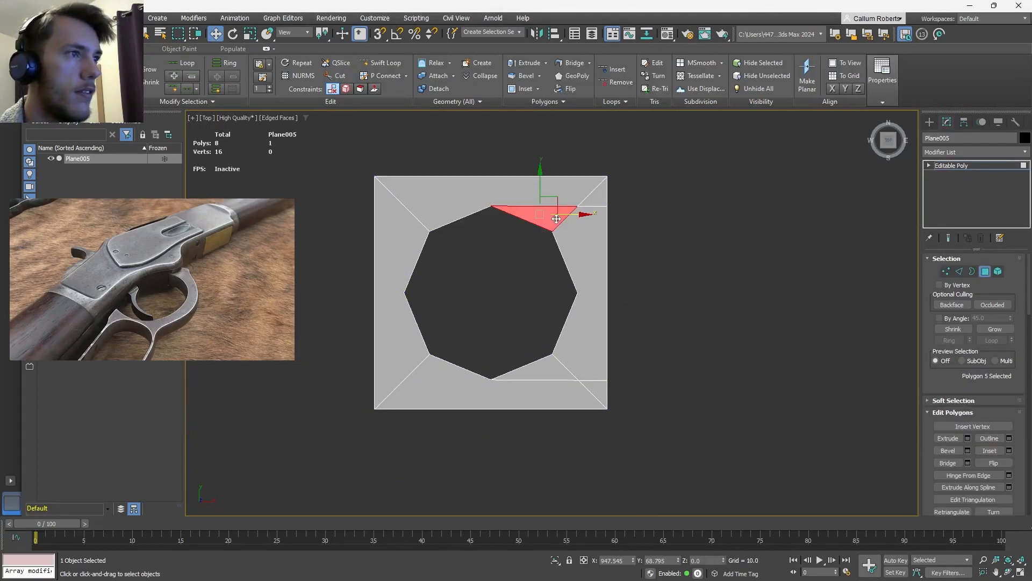
ctrl+click(590, 293)
ctrl+click(554, 371)
key(Delete)
Remove the two leftover vertices where the right-hand diagonals meet the inner edges of the U's arms
click(946, 272)
scroll(598, 398, up, 3)
drag(594, 342, 547, 373)
scroll(547, 373, down, 2)
scroll(571, 222, up, 2)
ctrl+drag(575, 213, 527, 181)
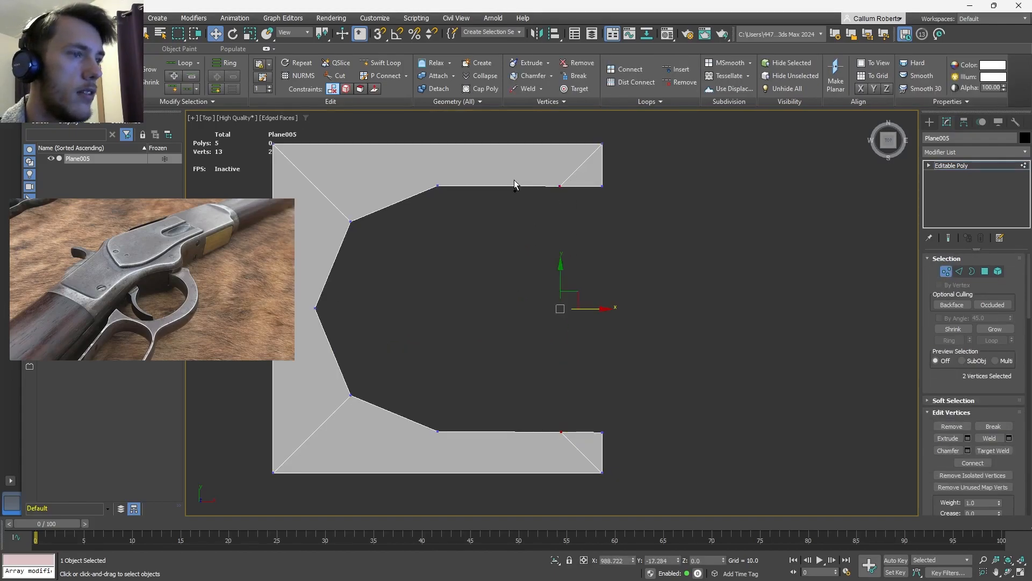
key(BackSpace)
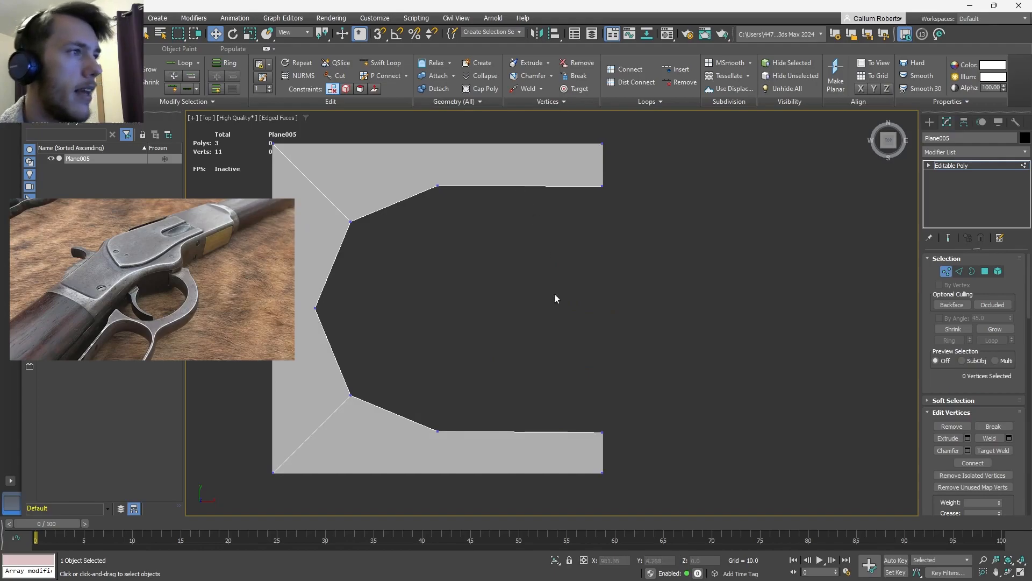
Scale the seven inner vertices of the U along Y to narrow the opening
scroll(554, 301, down, 2)
scroll(507, 325, up, 2)
scroll(504, 322, down, 2)
scroll(503, 324, up, 2)
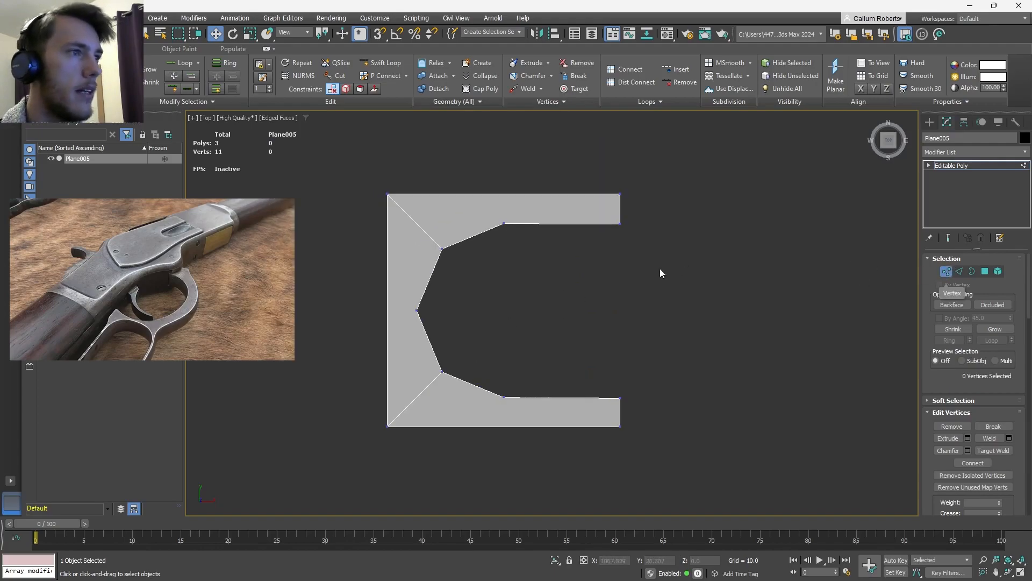
drag(656, 213, 414, 407)
key(e)
key(r)
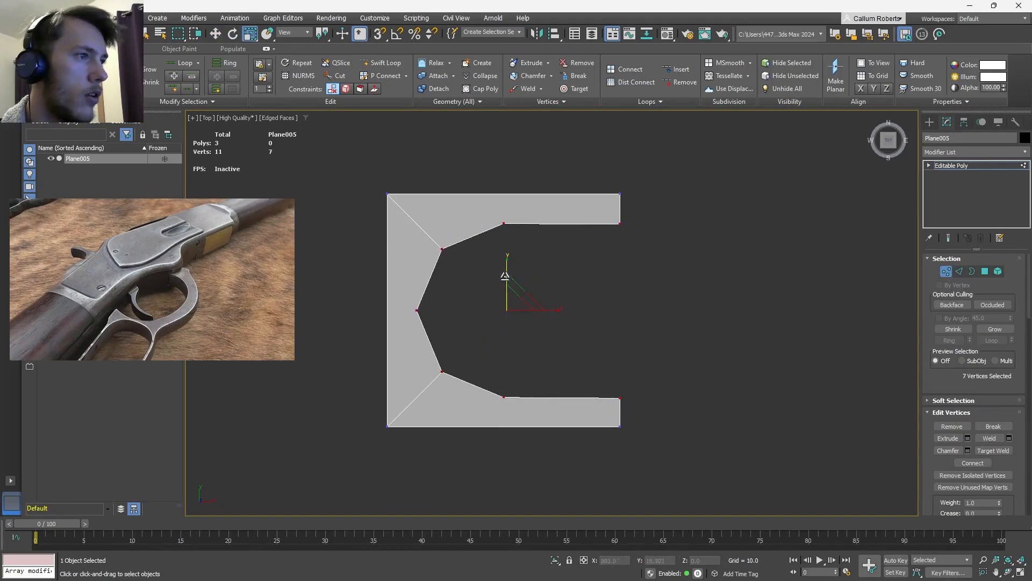
drag(511, 271, 508, 277)
middle_drag(543, 269, 575, 312)
drag(708, 177, 373, 255)
key(w)
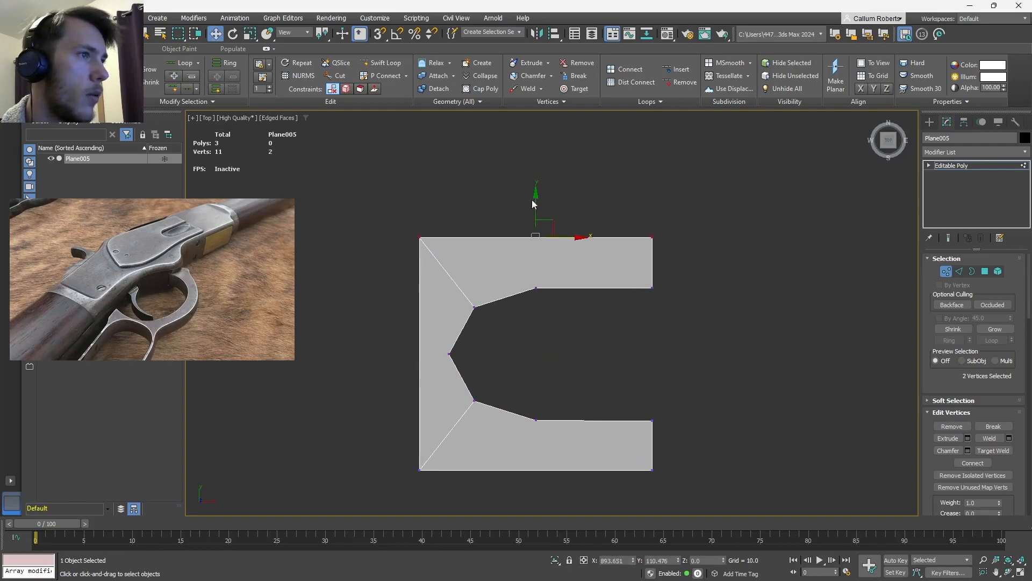
drag(537, 203, 534, 180)
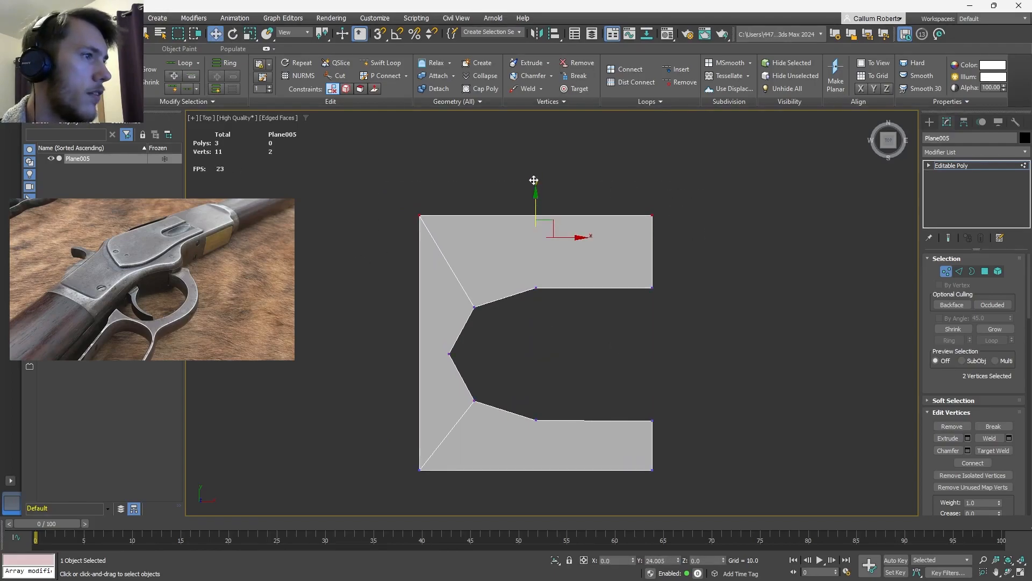
click(468, 333)
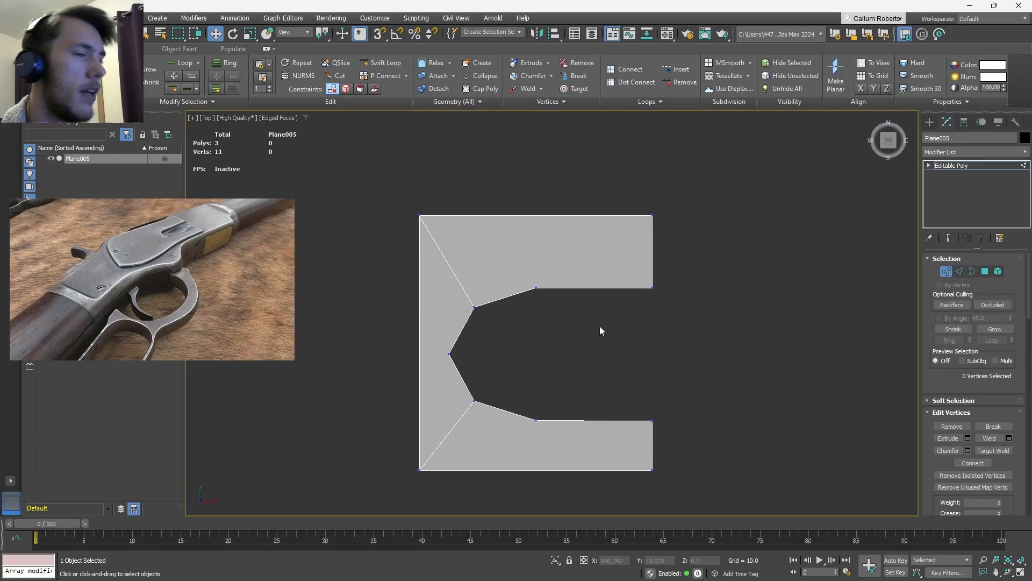
middle_drag(563, 318, 575, 300)
scroll(560, 302, down, 2)
scroll(566, 300, up, 2)
key(ctrl+z)
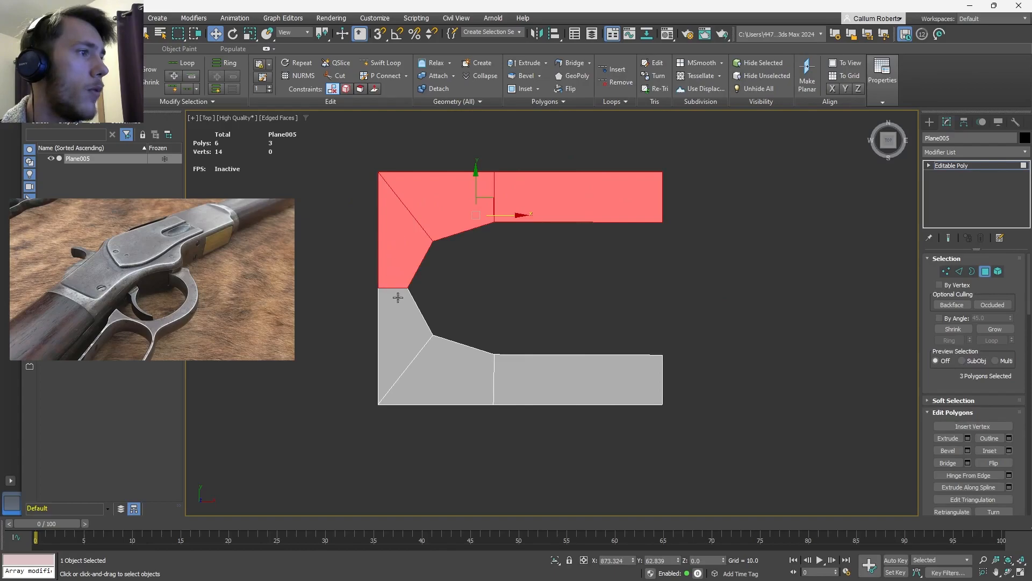
Select all six polygons of the U and inset them to create a narrow border along the outline
ctrl+click(398, 305)
ctrl+click(485, 379)
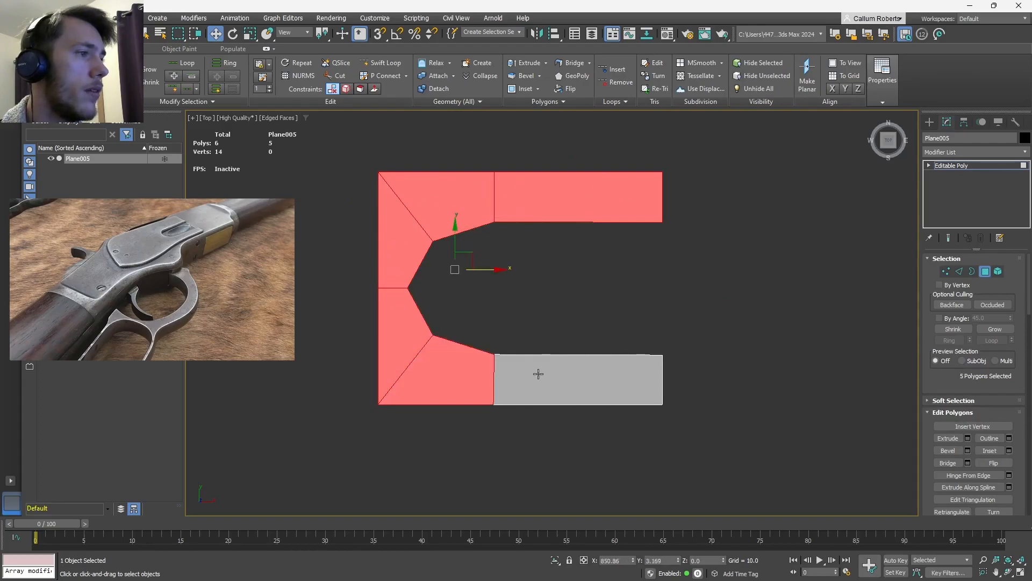
ctrl+click(537, 372)
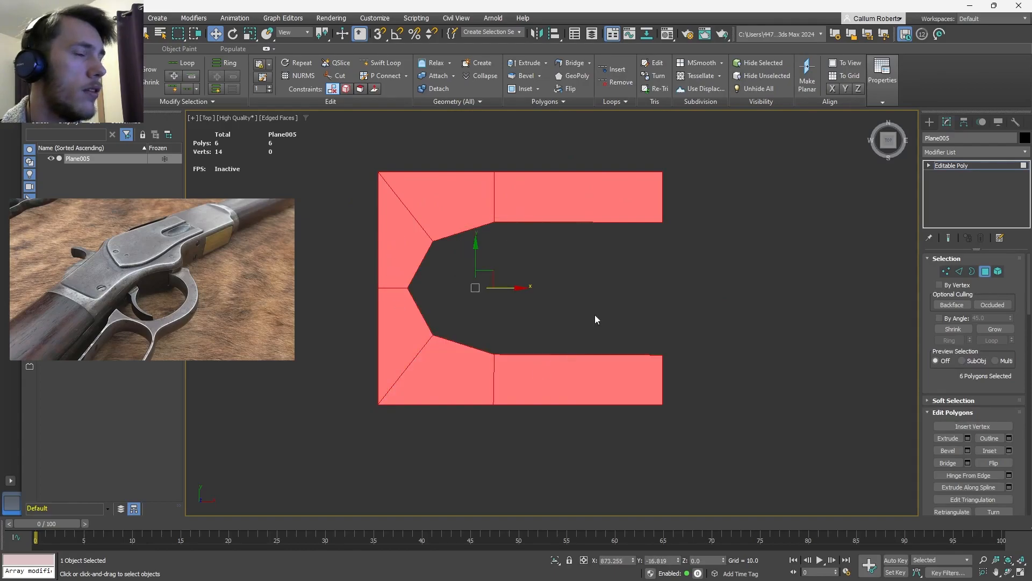
click(1009, 451)
mouse_move(559, 334)
mouse_down()
mouse_move(559, 312)
mouse_move(559, 330)
mouse_up()
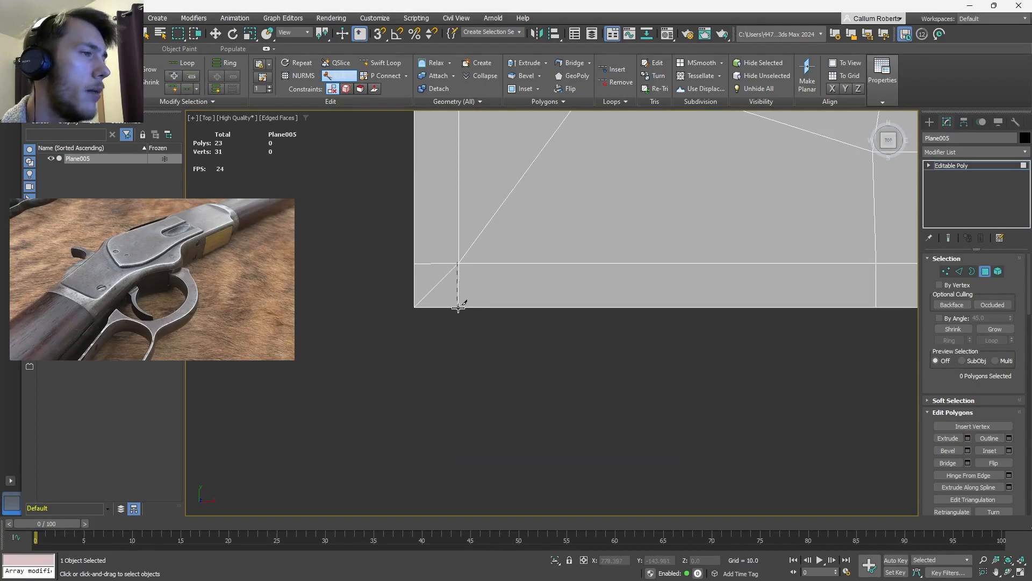
Cut vertical edges from the two inset vertices at the lower arm's end to its upper and lower outline edges
scroll(430, 339, down, 6)
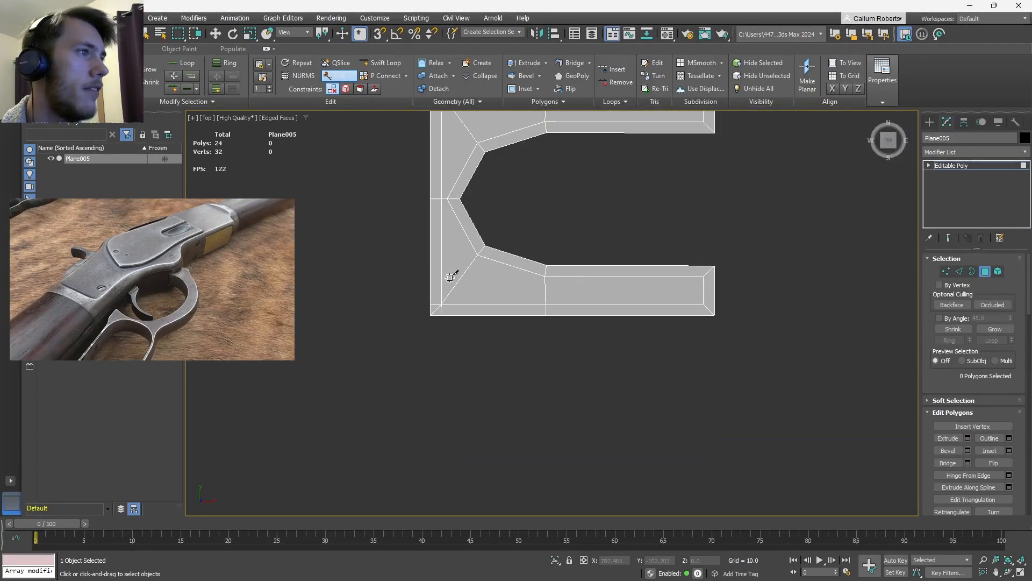
scroll(469, 294, up, 2)
scroll(597, 265, up, 3)
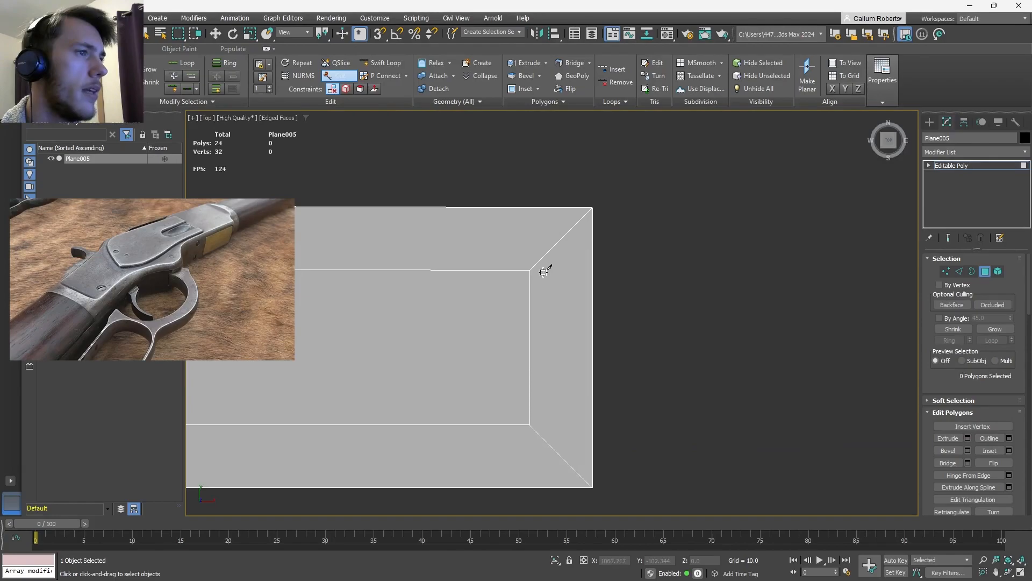
click(530, 207)
middle_drag(544, 391, 543, 295)
click(539, 297)
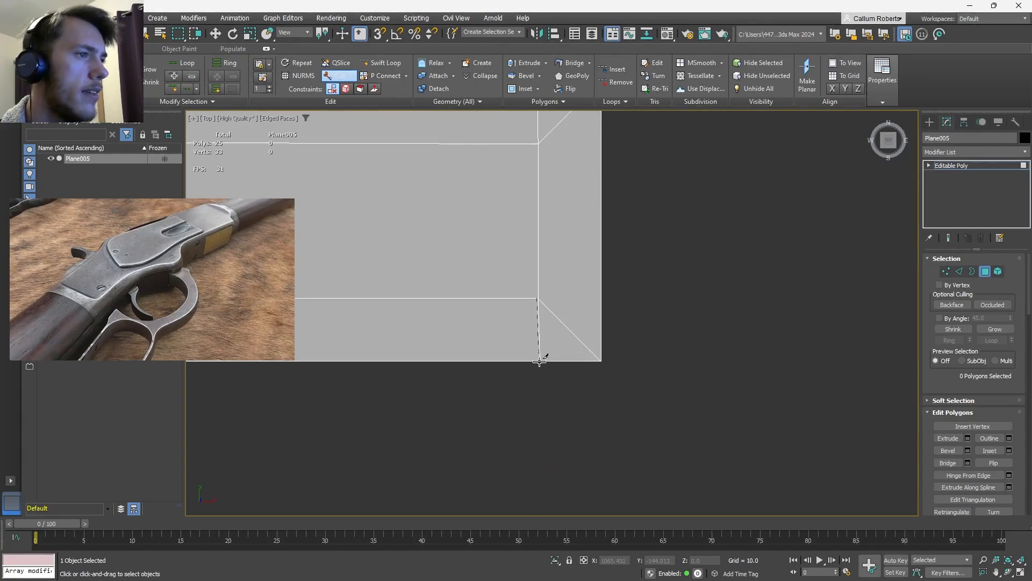
click(538, 362)
Cut matching vertical edges from the two inset vertices at the upper arm's end to its outline edges
scroll(553, 341, down, 4)
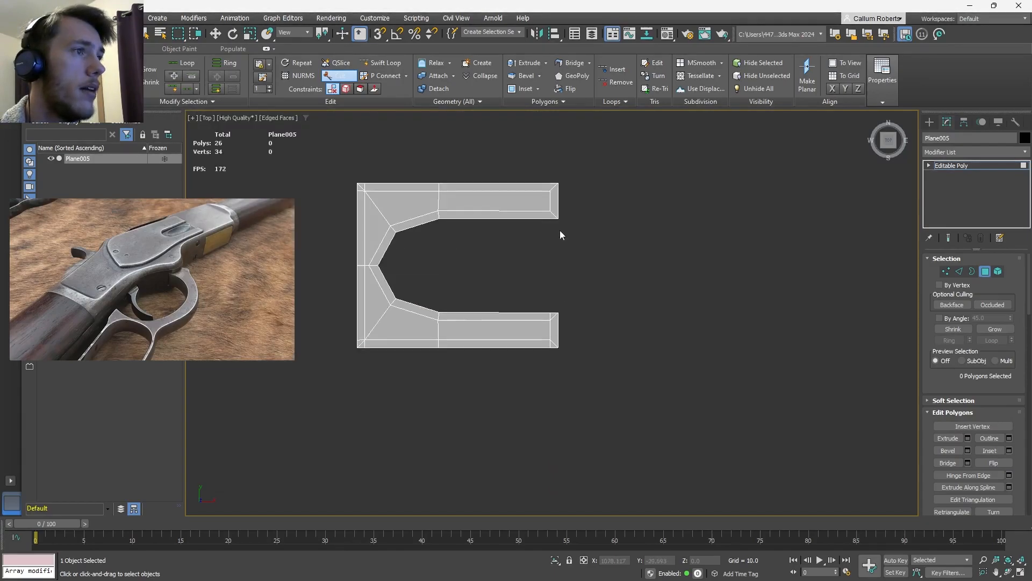
scroll(560, 260, up, 4)
click(525, 290)
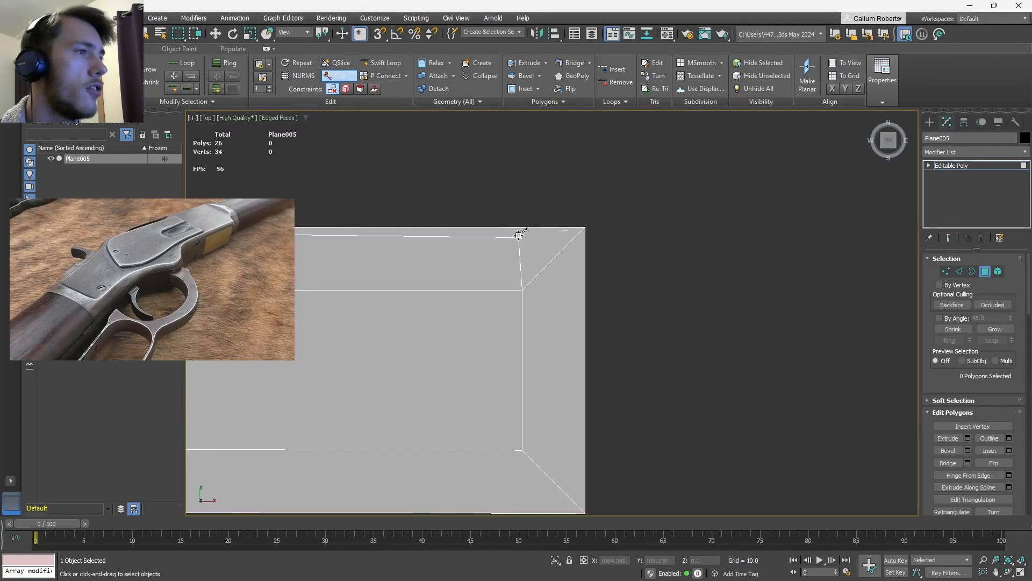
click(522, 227)
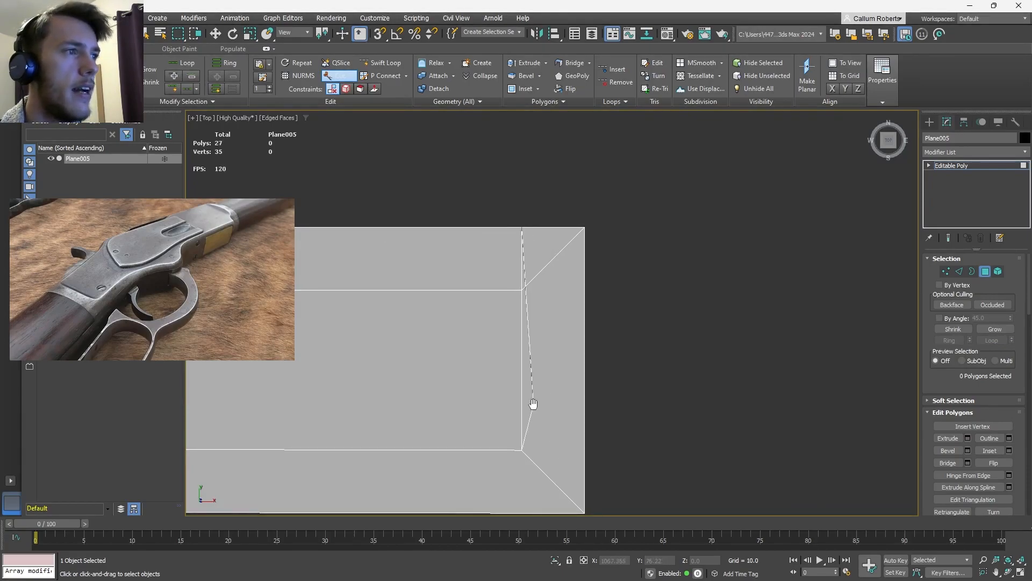
middle_drag(532, 403, 571, 262)
click(560, 308)
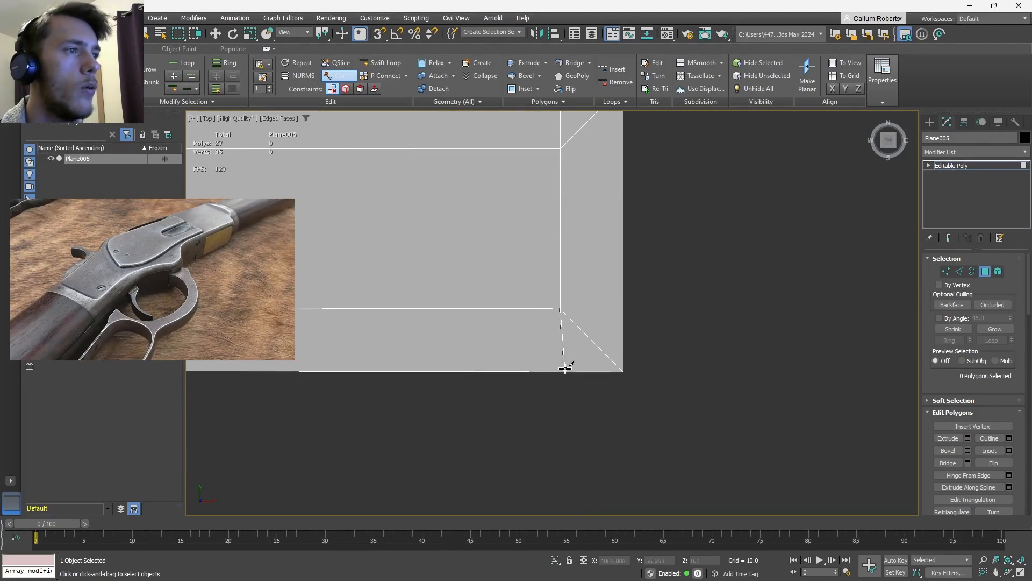
click(560, 372)
right_click(561, 372)
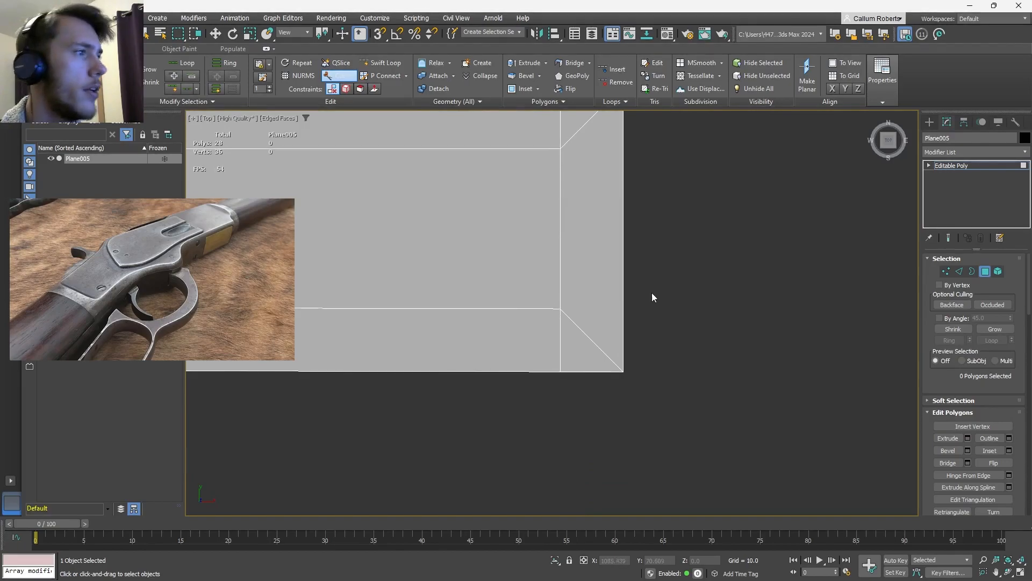
right_click(685, 266)
Cut horizontal edges from the lower arm's two end inset vertices to the arm's end edge
scroll(582, 273, down, 8)
middle_drag(504, 302, 572, 260)
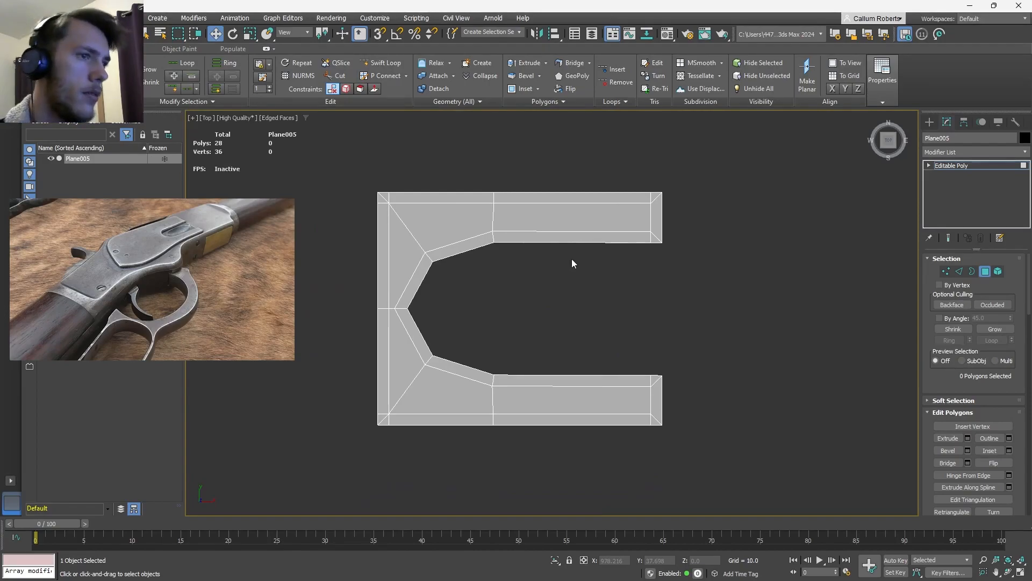
scroll(655, 406, up, 6)
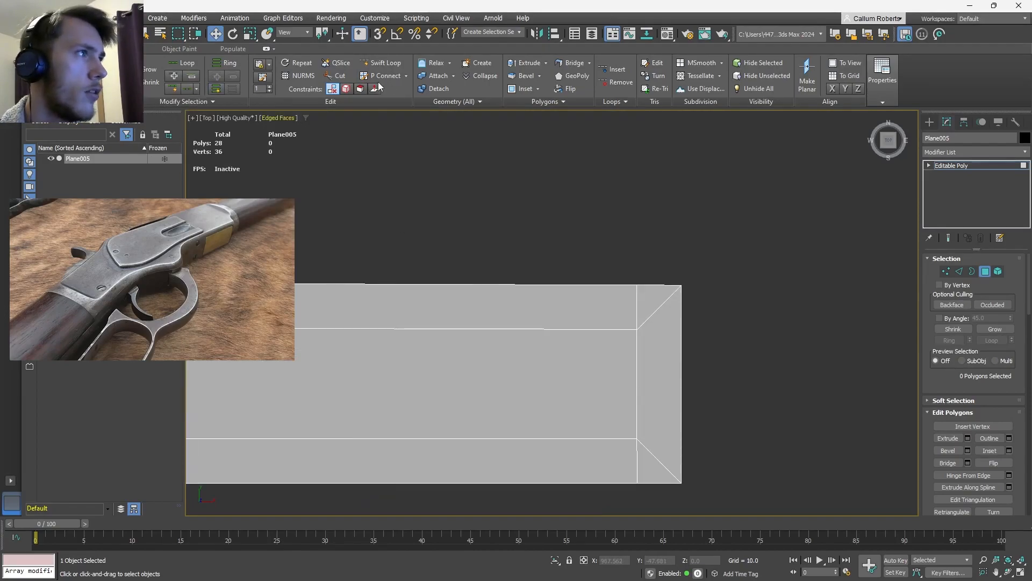
click(340, 75)
click(638, 328)
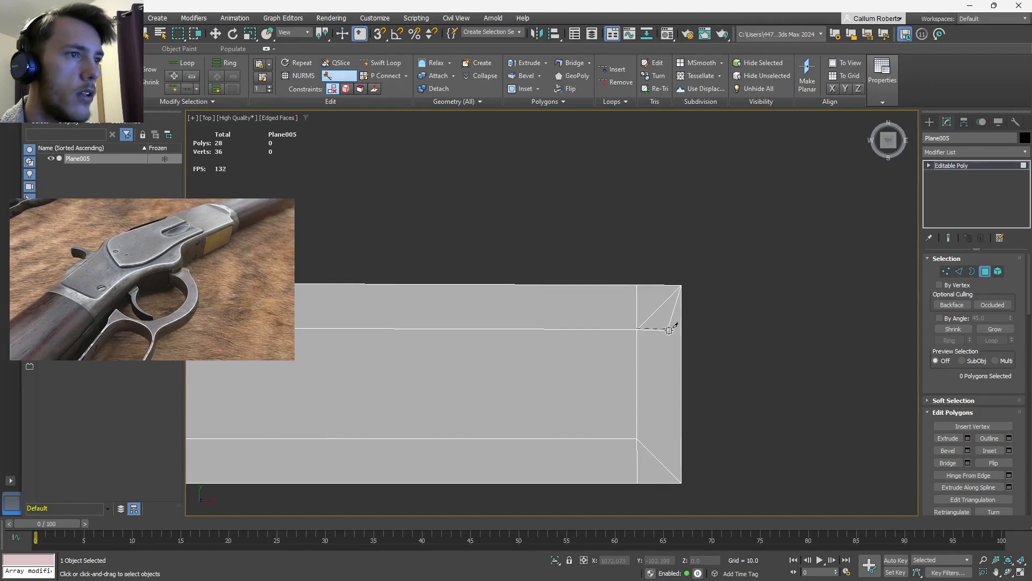
click(681, 329)
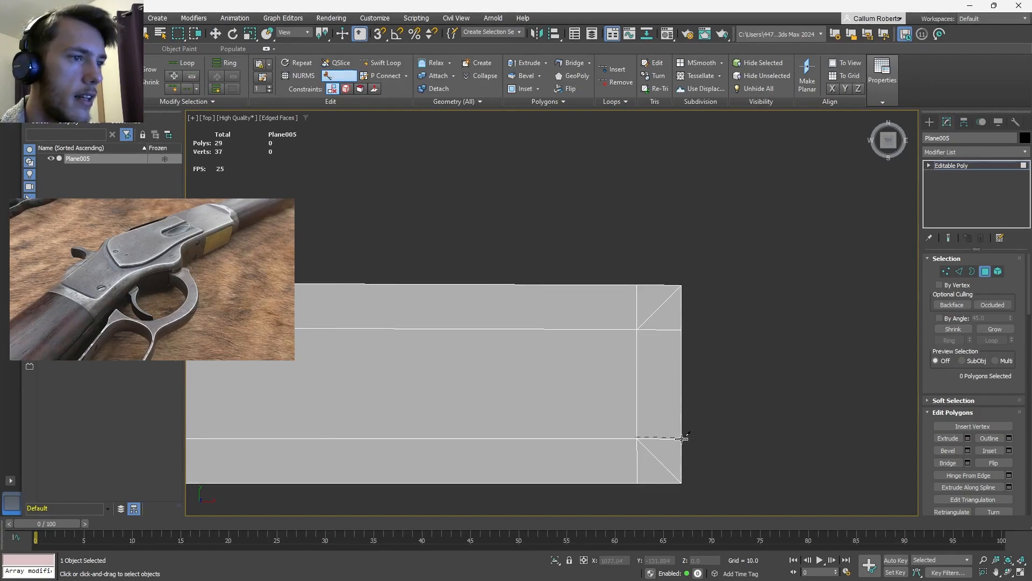
scroll(636, 406, down, 4)
Cut horizontal edges from the upper arm's two end inset vertices to the arm's end edge
scroll(640, 249, up, 4)
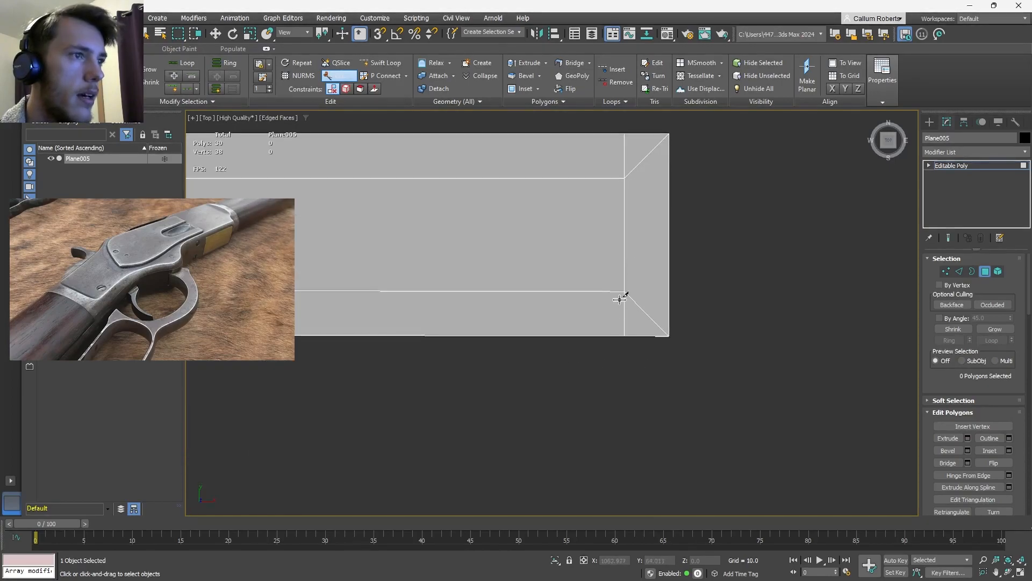
click(625, 291)
click(670, 291)
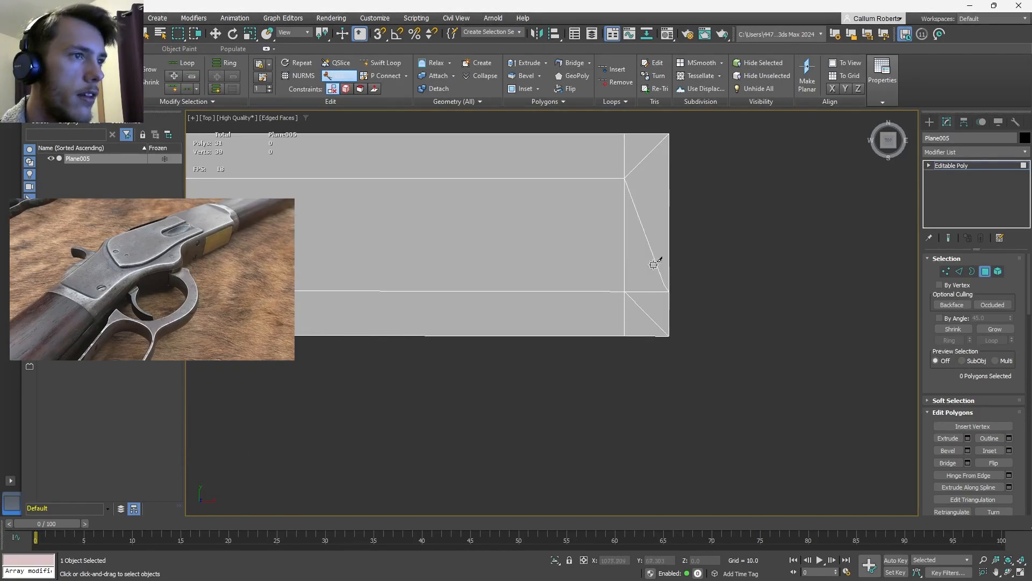
click(624, 177)
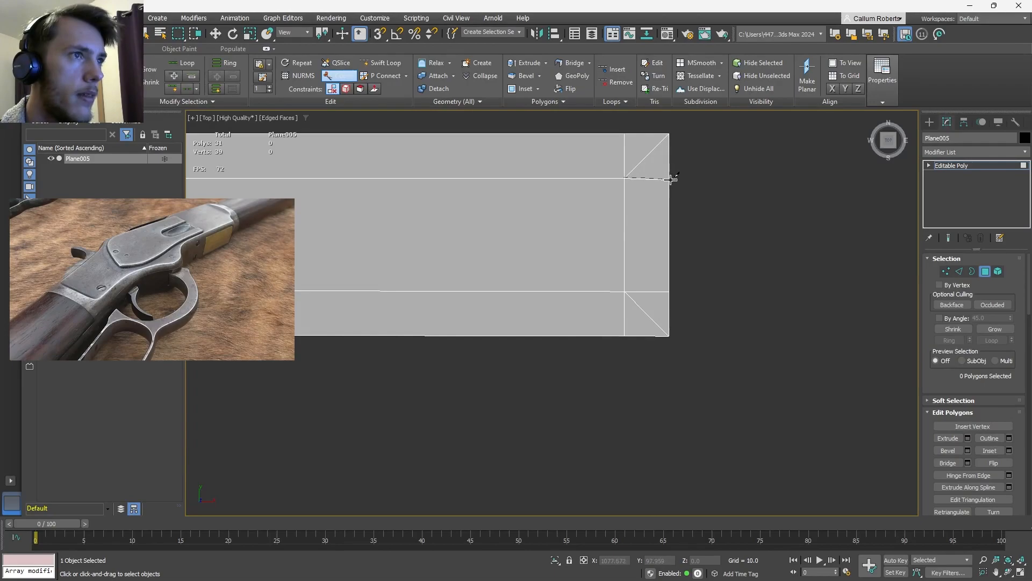
right_click(664, 234)
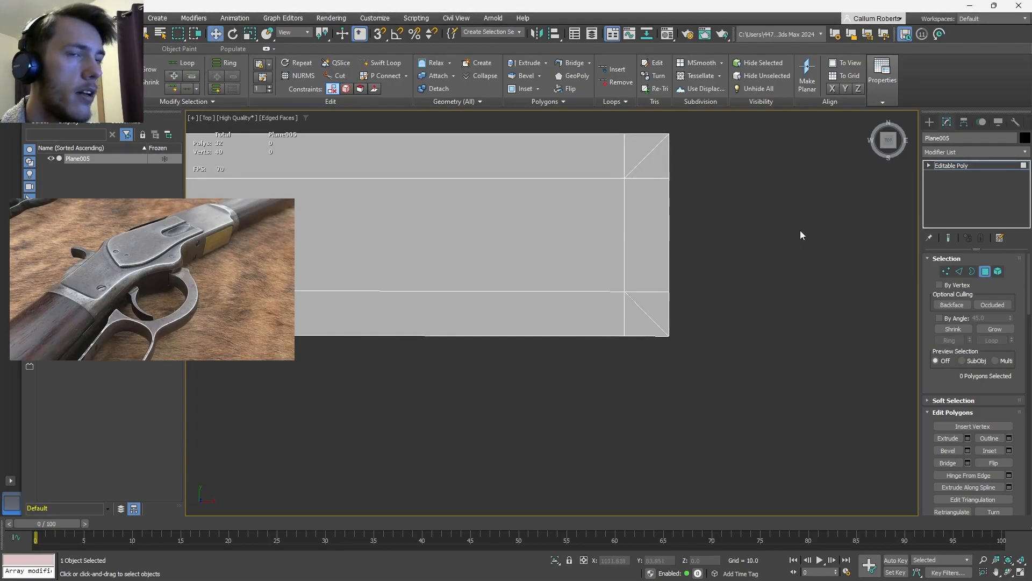
In the Perspective view, select the U's outline edges and extend them about 35 units down along Z to form side walls
scroll(727, 286, down, 4)
scroll(727, 286, up, 3)
key(p)
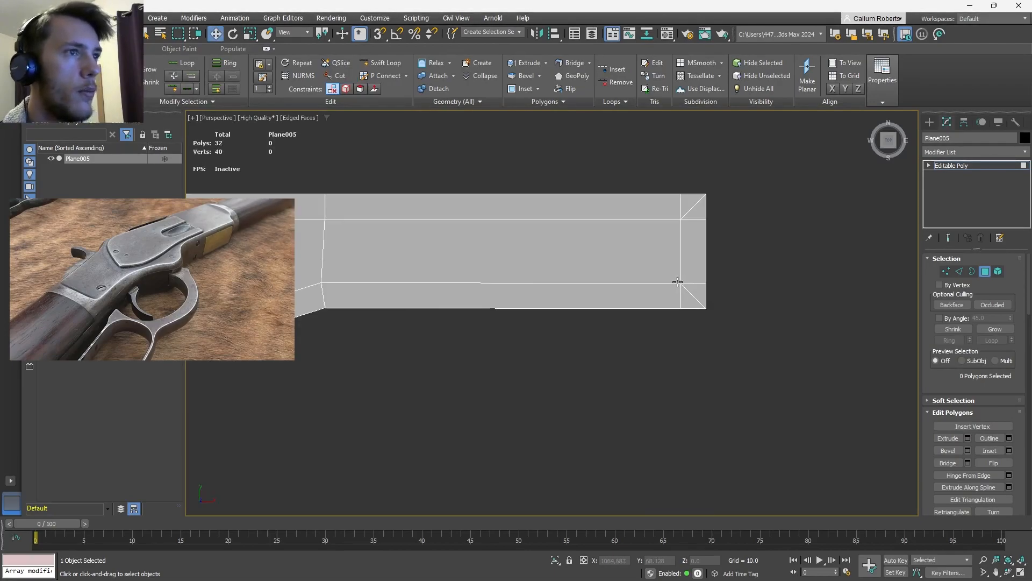
scroll(576, 315, down, 4)
alt+middle_drag(577, 315, 566, 315)
scroll(564, 309, up, 5)
scroll(560, 299, down, 4)
scroll(555, 274, up, 1)
click(961, 270)
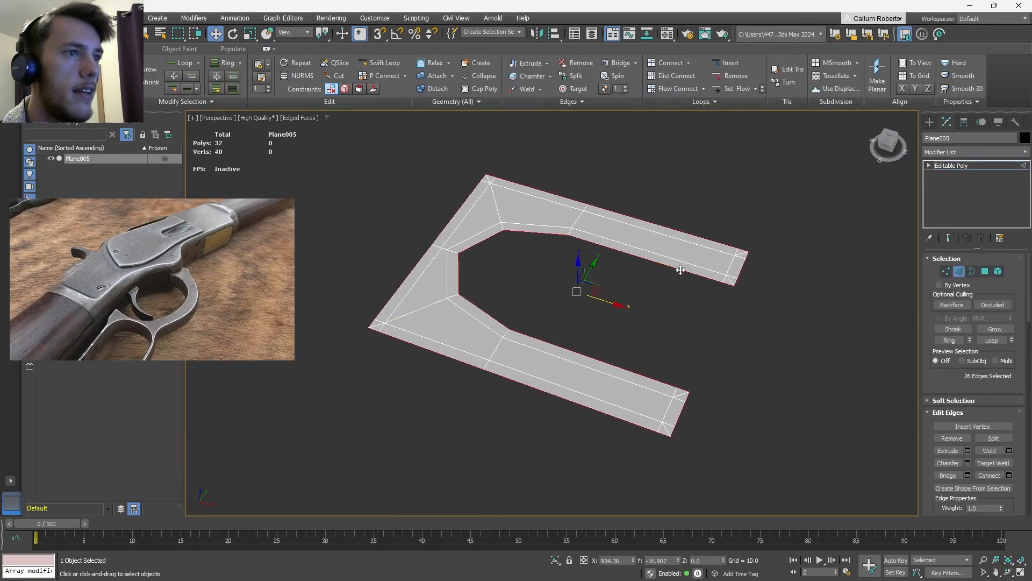
alt+middle_drag(573, 321, 530, 269)
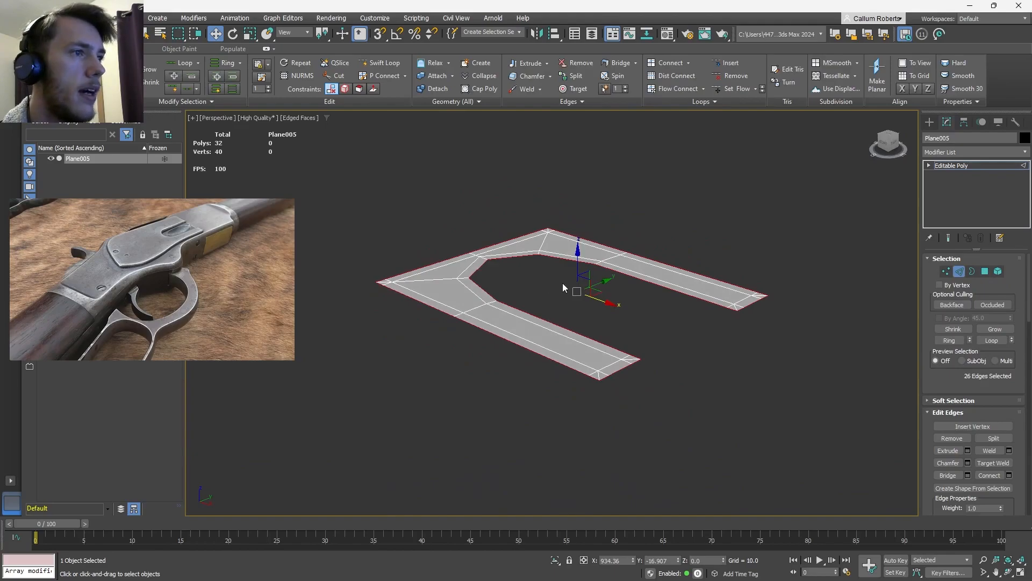
shift+drag(578, 251, 594, 290)
Examine the new side walls and the edge layout at the ends of the U's arms
scroll(560, 316, up, 5)
scroll(558, 302, down, 6)
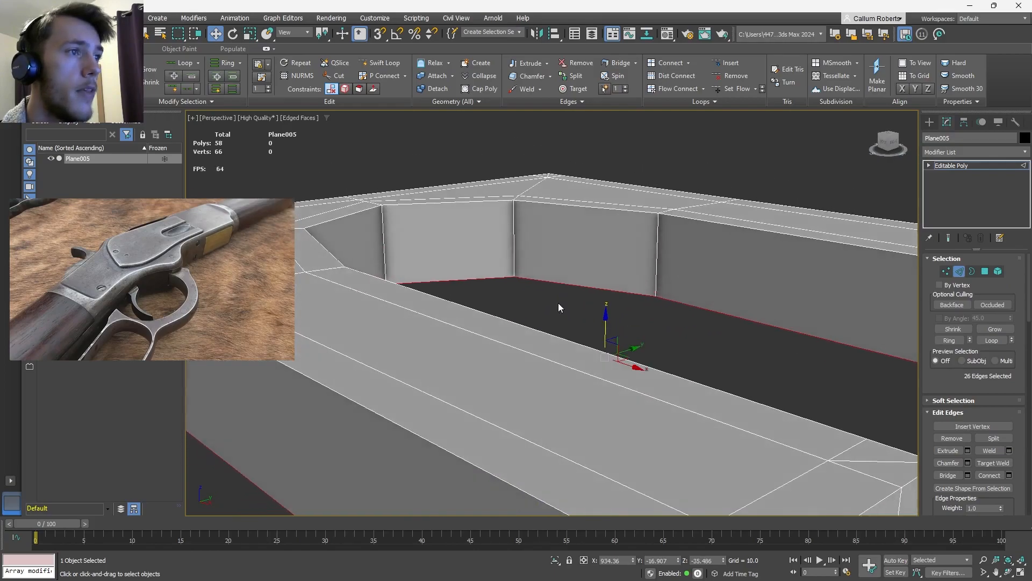
scroll(577, 335, up, 8)
scroll(577, 335, down, 6)
alt+middle_drag(566, 315, 604, 363)
scroll(556, 322, down, 5)
middle_drag(603, 363, 505, 320)
scroll(680, 424, up, 3)
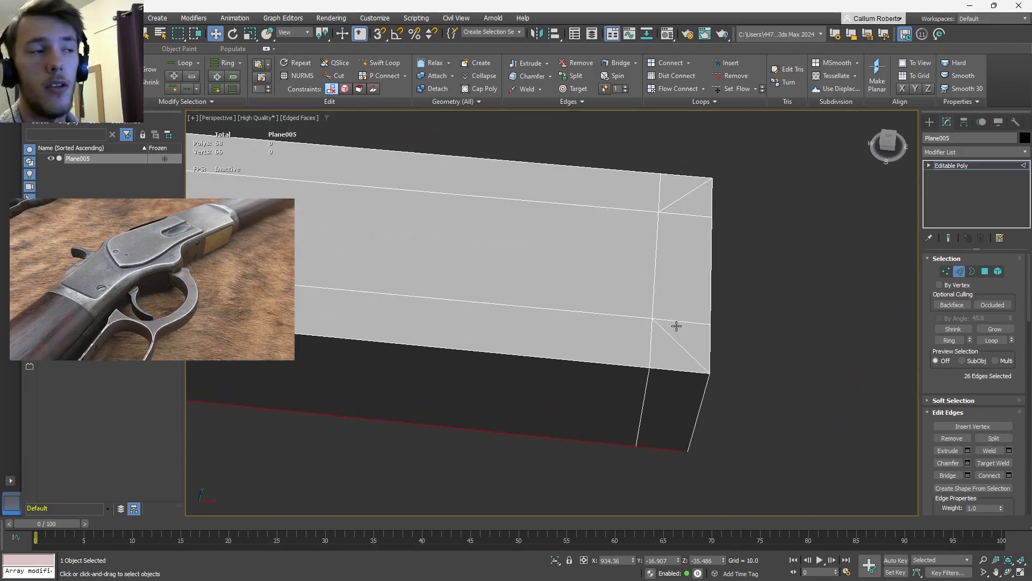
middle_drag(686, 341, 457, 170)
click(333, 81)
click(536, 194)
right_click(705, 196)
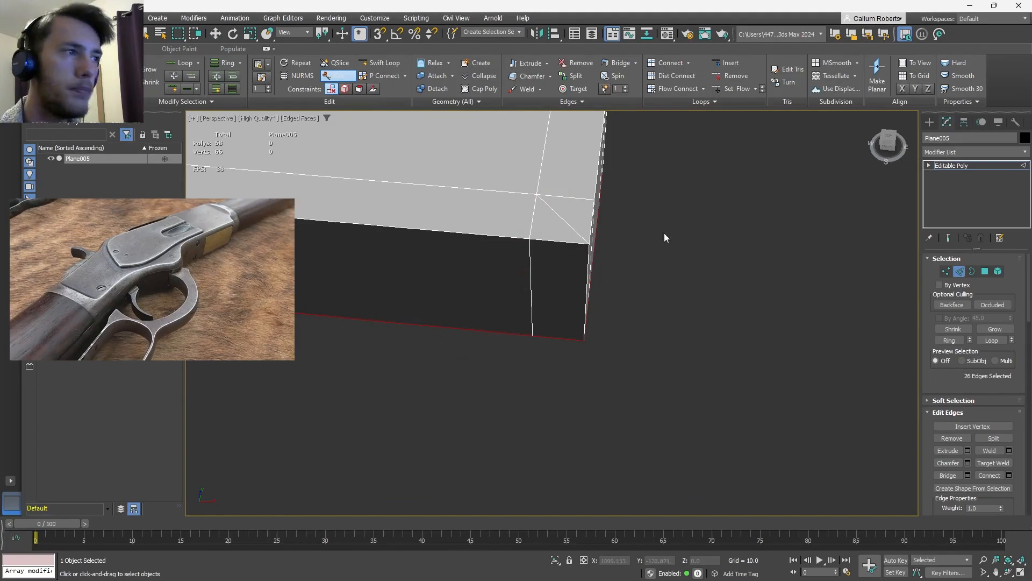
right_click(663, 350)
Select the complete loop of side-wall polygons around the U and inset it narrowly to add support edges near both rims
scroll(547, 390, down, 4)
scroll(542, 351, up, 3)
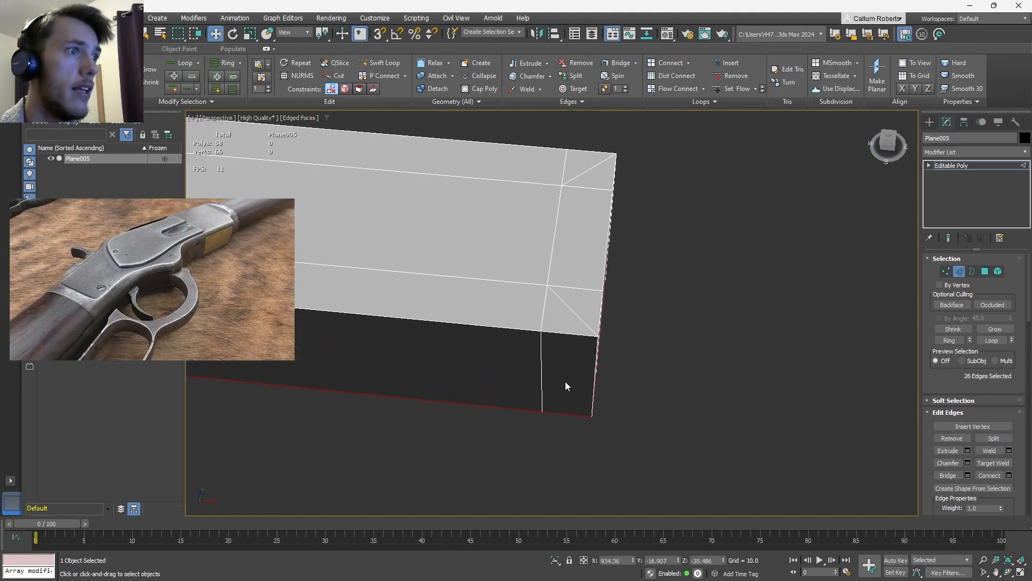
scroll(590, 284, down, 5)
scroll(574, 302, up, 1)
alt+middle_drag(575, 302, 573, 285)
click(989, 272)
scroll(581, 286, up, 4)
click(582, 287)
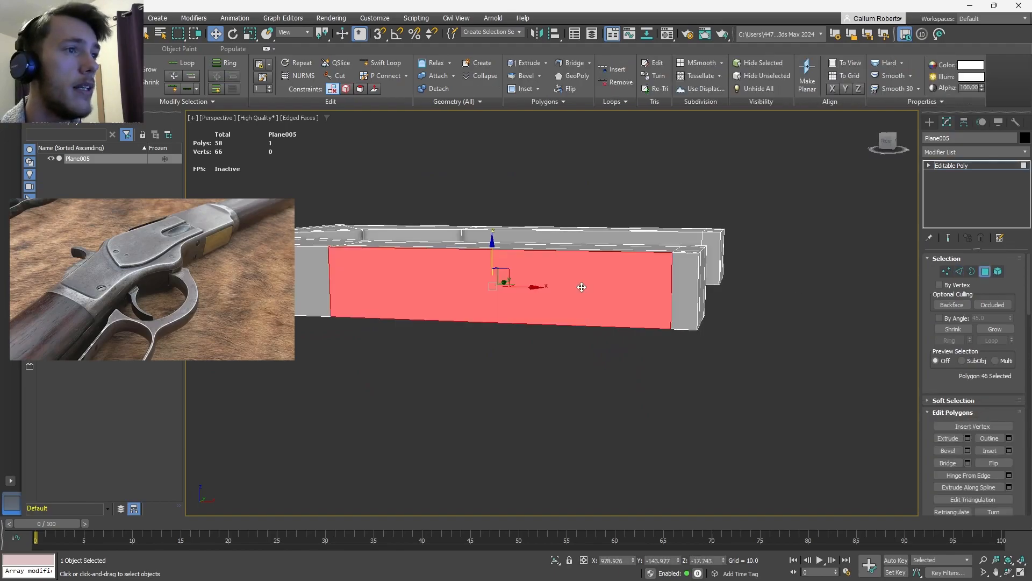
shift+click(684, 273)
scroll(628, 305, down, 3)
alt+middle_drag(623, 303, 609, 319)
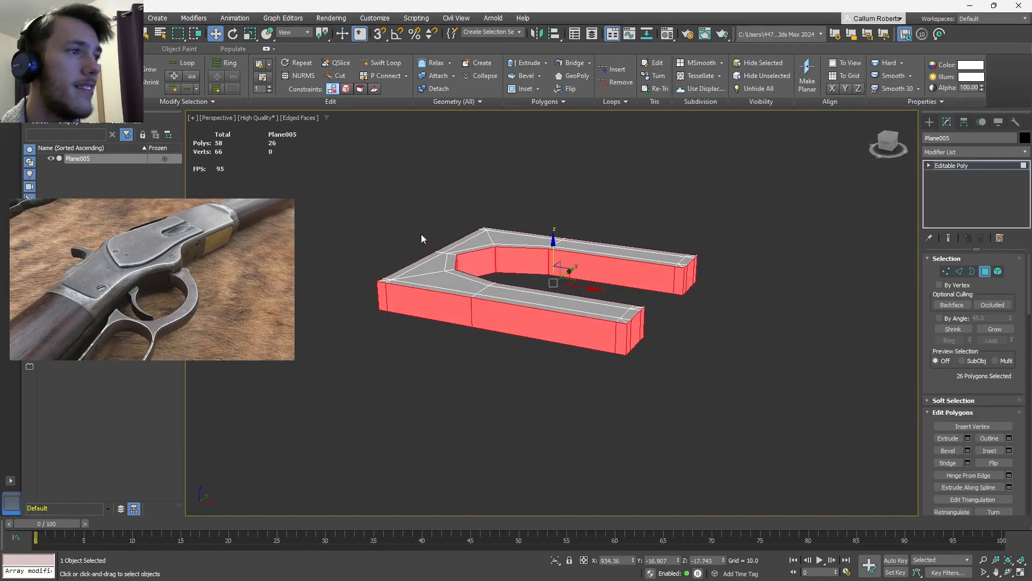
click(1009, 452)
scroll(646, 353, up, 3)
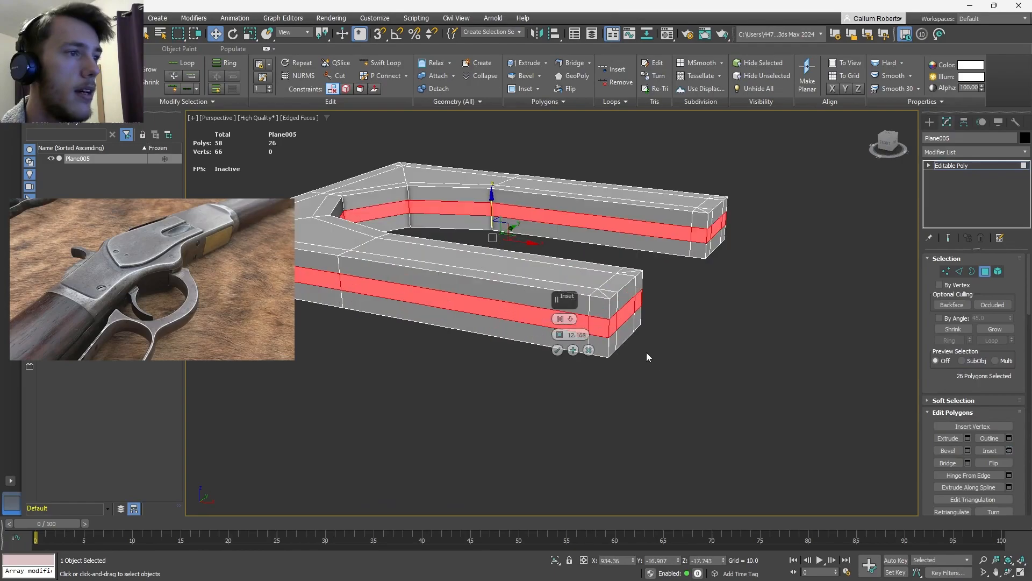
drag(559, 335, 559, 361)
click(557, 350)
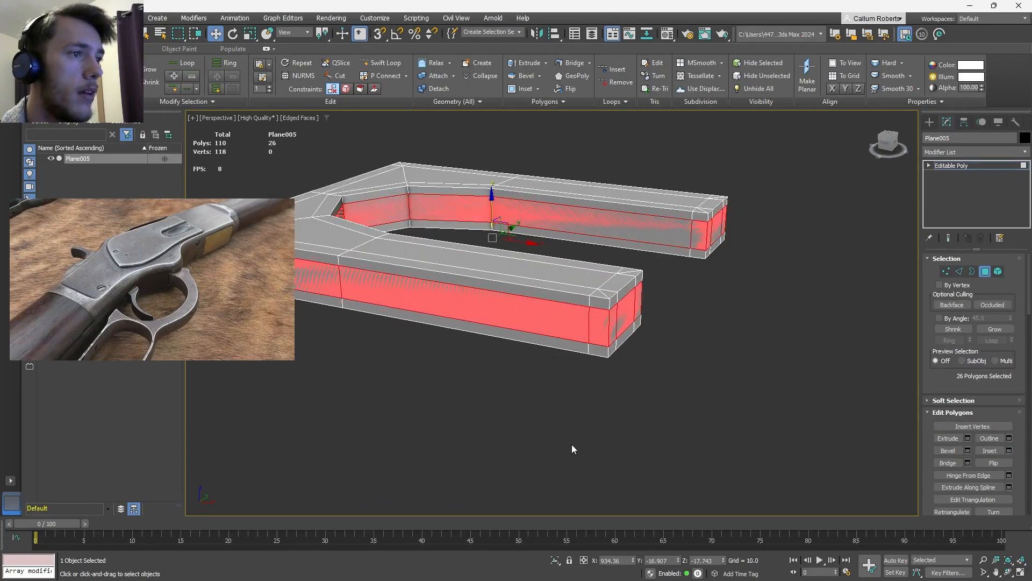
click(572, 445)
Leave polygon editing of the U-shaped mesh and return to the standard primitive creation tools
scroll(601, 337, up, 3)
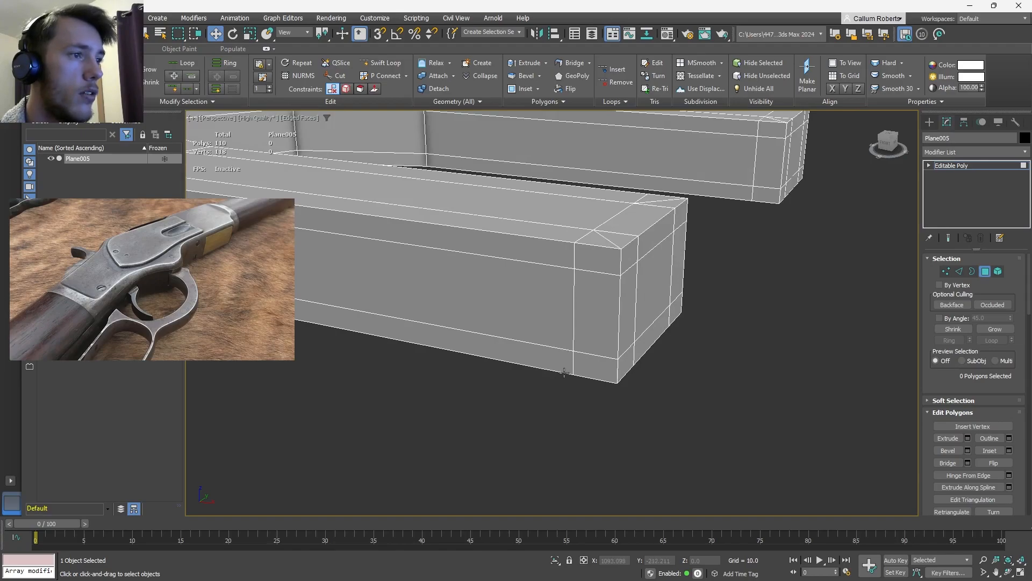
scroll(562, 353, down, 2)
alt+middle_drag(565, 346, 505, 342)
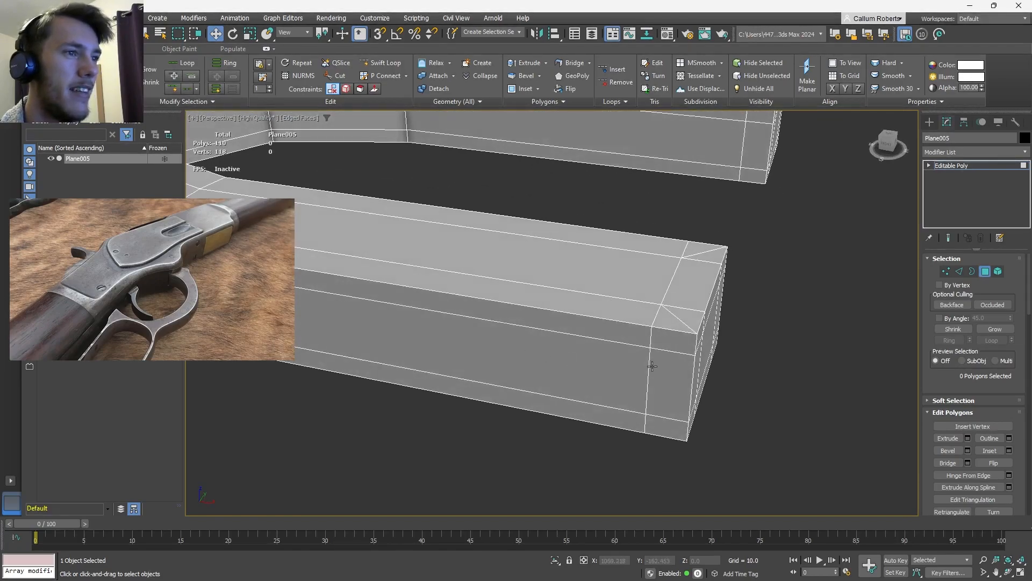
alt+middle_drag(673, 373, 584, 383)
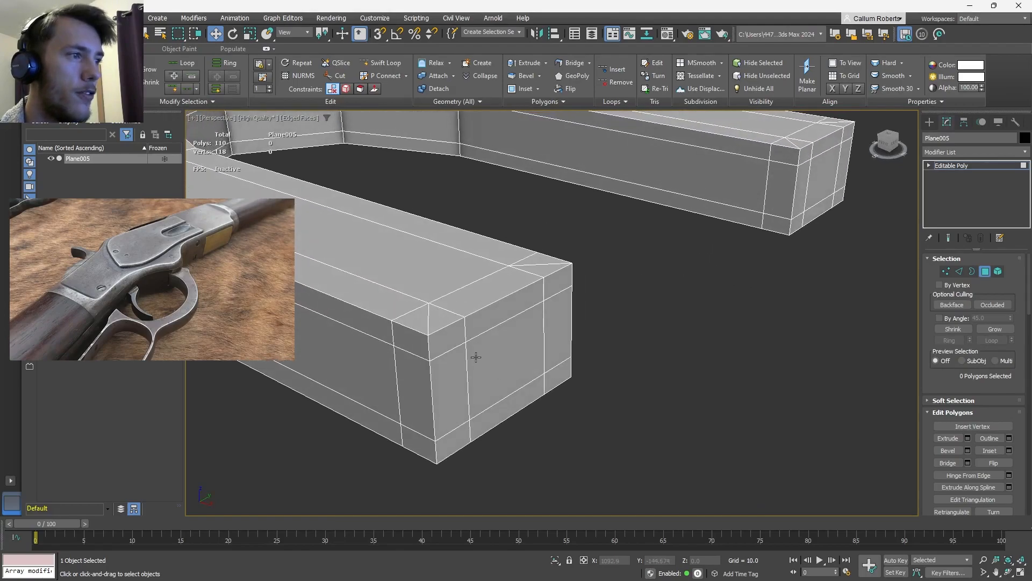
key(z)
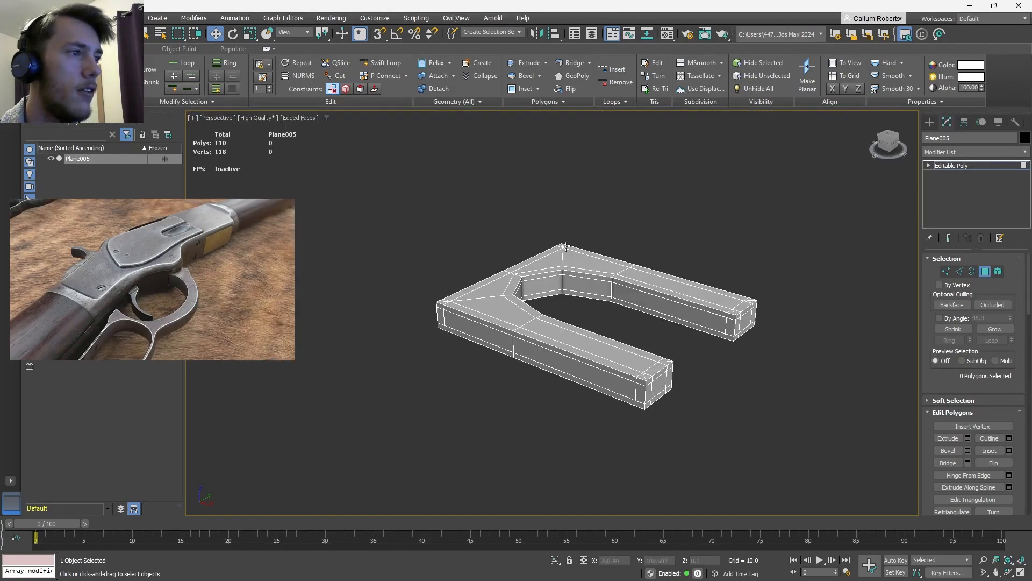
click(928, 124)
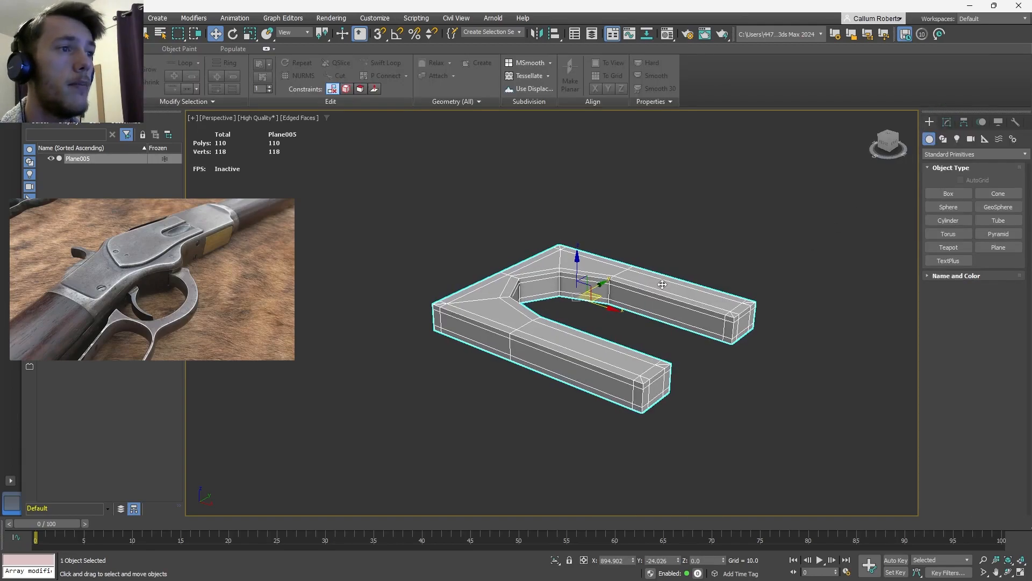
Apply a TurboSmooth modifier with 3 iterations to the U-shaped mesh
click(946, 122)
click(942, 153)
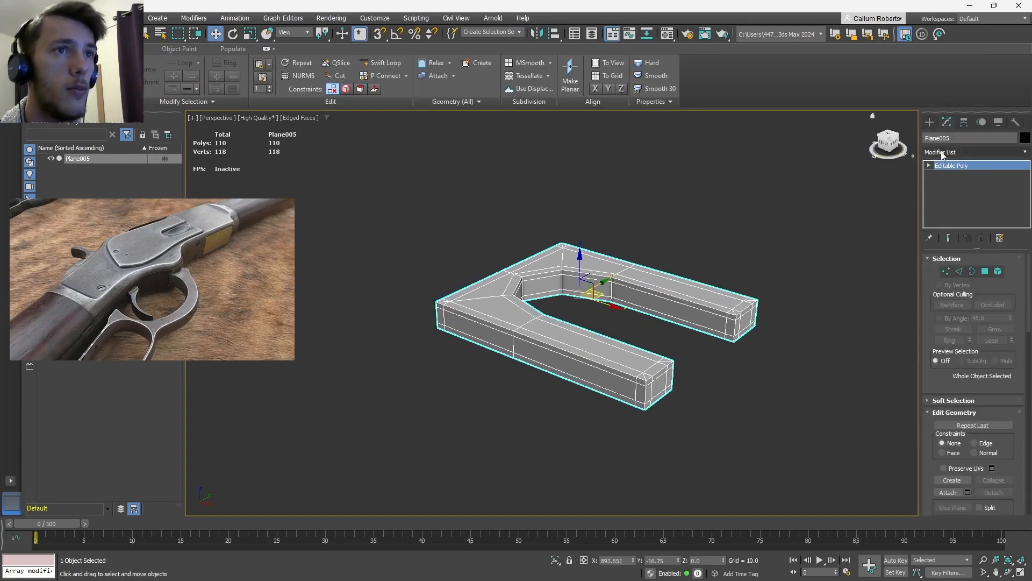
text(tu)
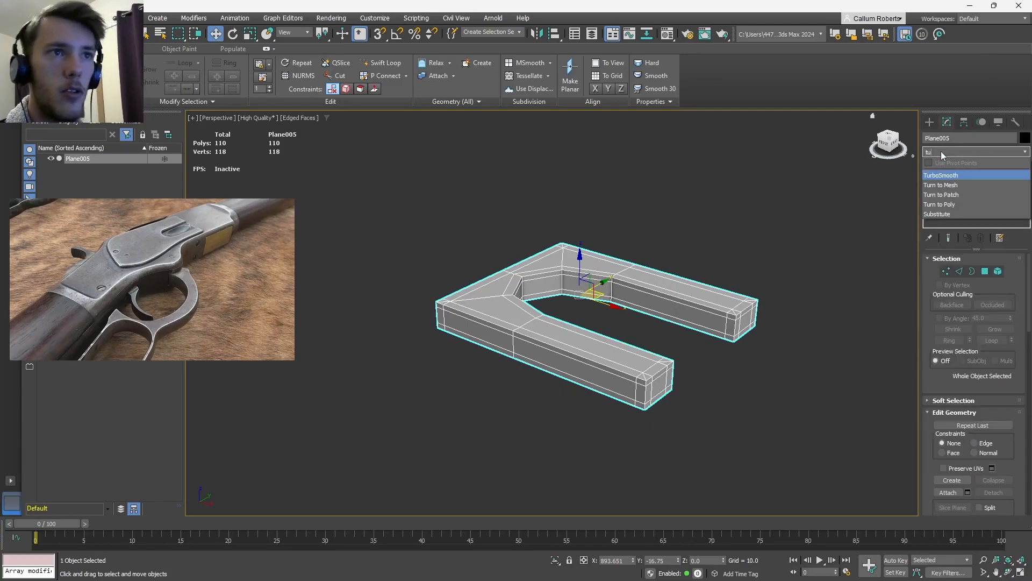
key(Return)
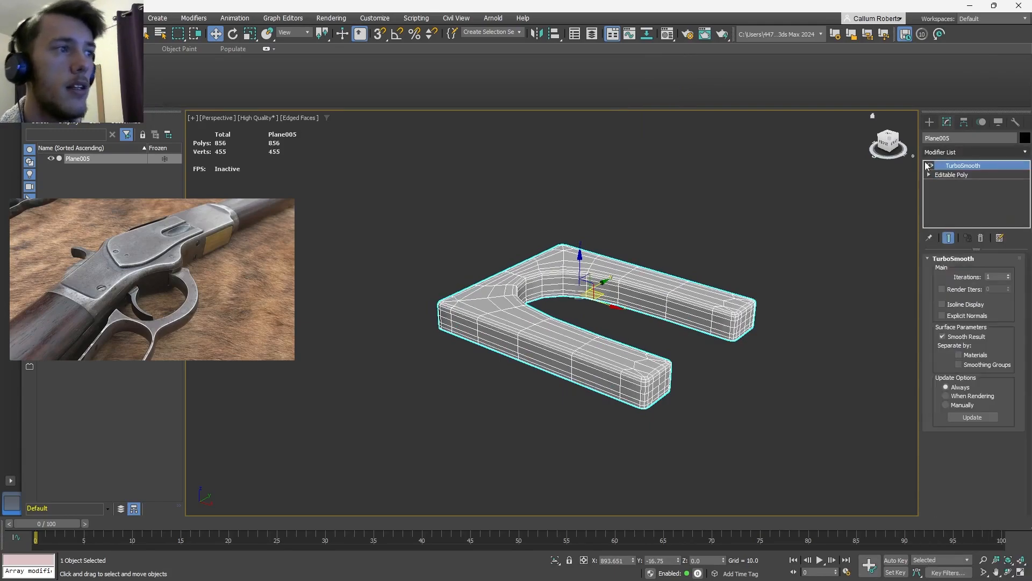
alt+middle_drag(607, 321, 562, 342)
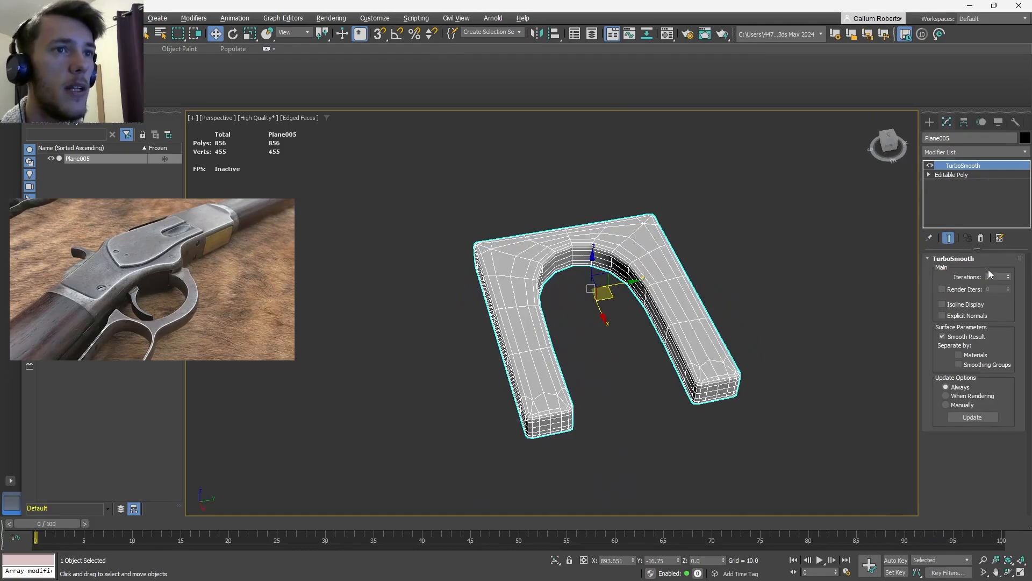
click(1009, 275)
click(1009, 275)
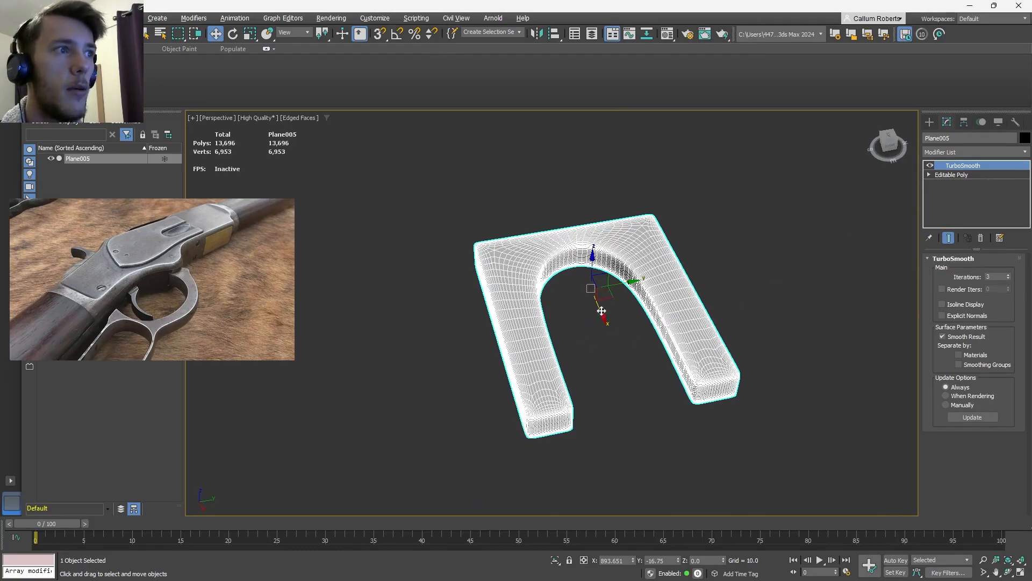
scroll(601, 316, up, 3)
mouse_move(603, 296)
alt+middle_down()
mouse_move(649, 321)
mouse_move(611, 280)
alt+middle_up()
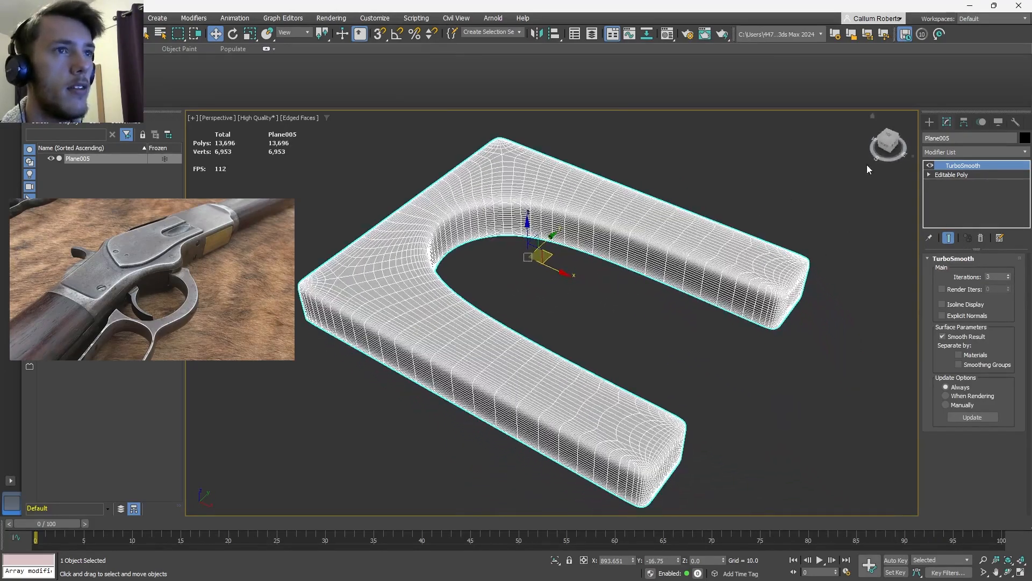
Toggle the TurboSmooth effect off and on to compare the U's base mesh with its smoothed form
click(930, 165)
click(930, 165)
click(930, 166)
click(930, 166)
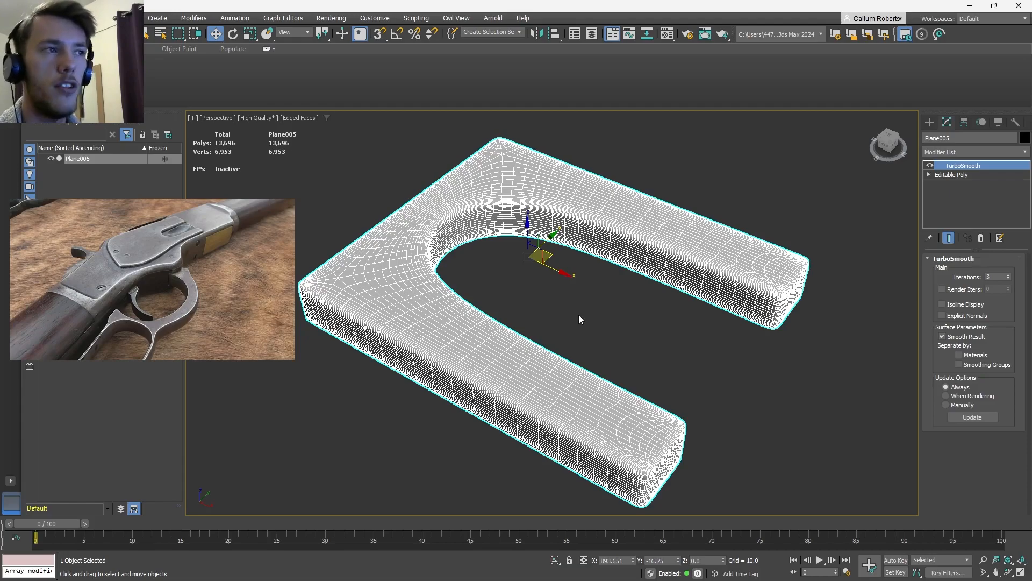
click(929, 165)
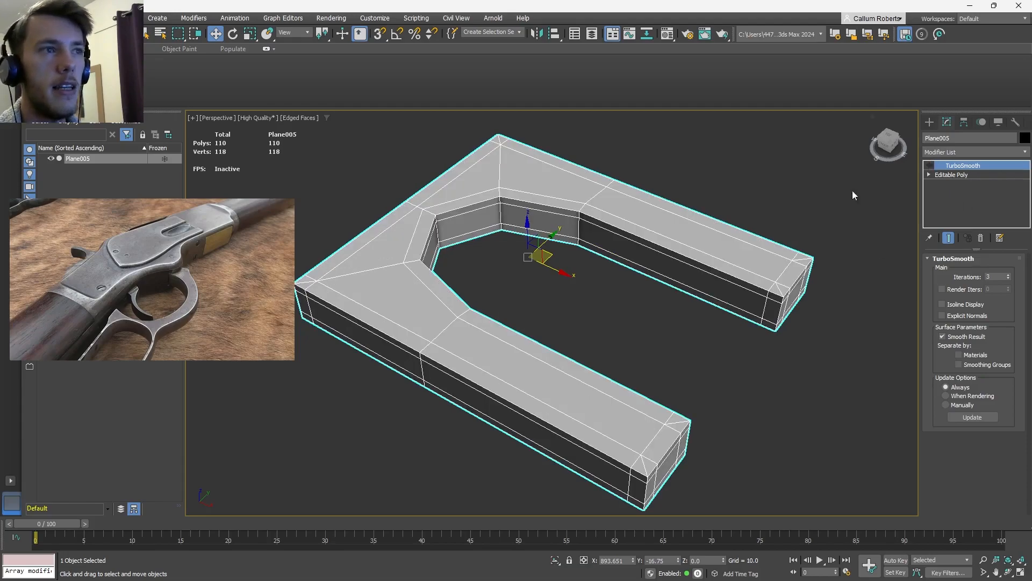
scroll(508, 338, down, 2)
scroll(505, 319, down, 1)
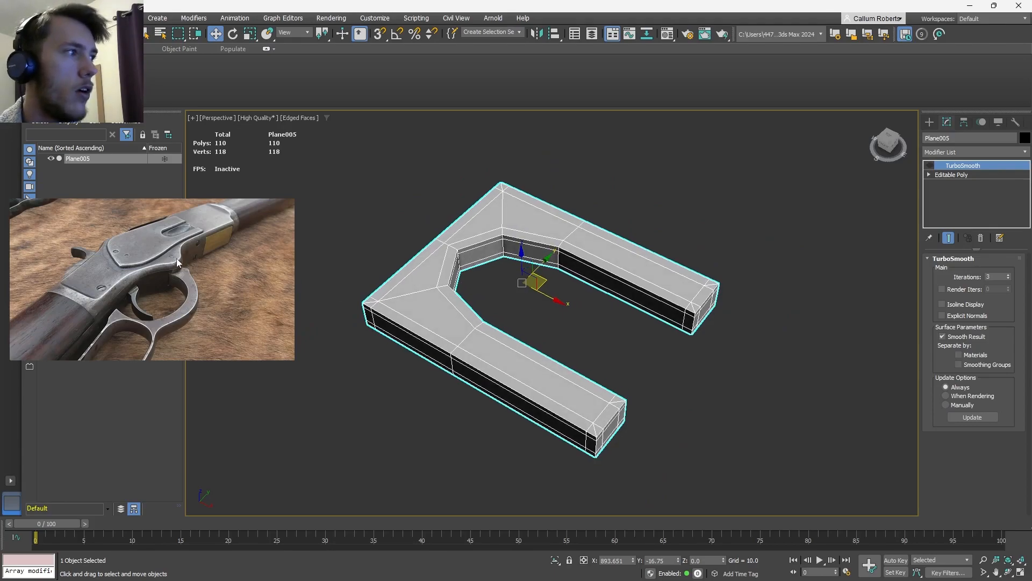
Enlarge the rifle reference photo, show the TurboSmooth result again and examine the smoothed U beside it
scroll(179, 258, up, 3)
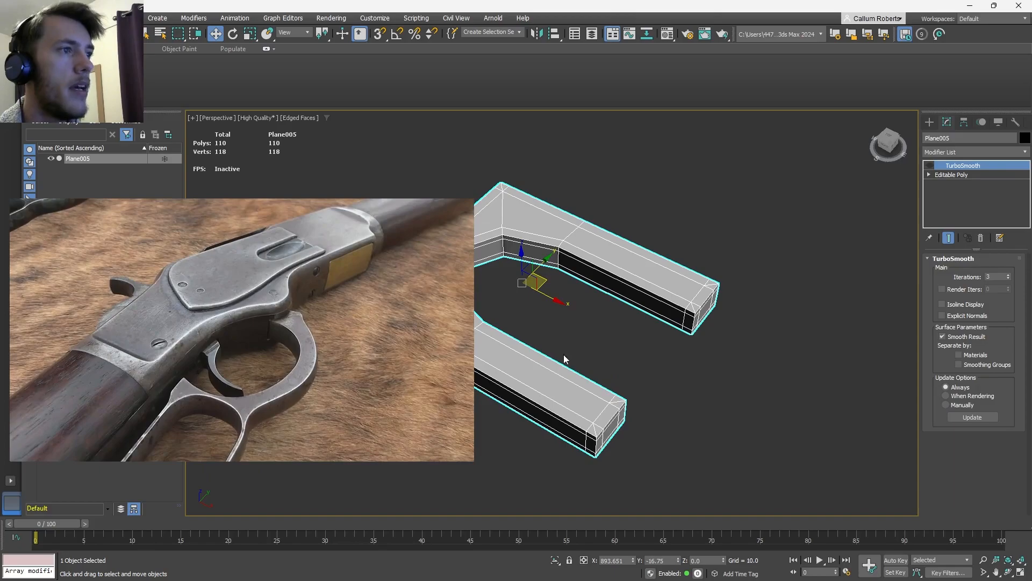
middle_drag(564, 356, 685, 370)
click(930, 165)
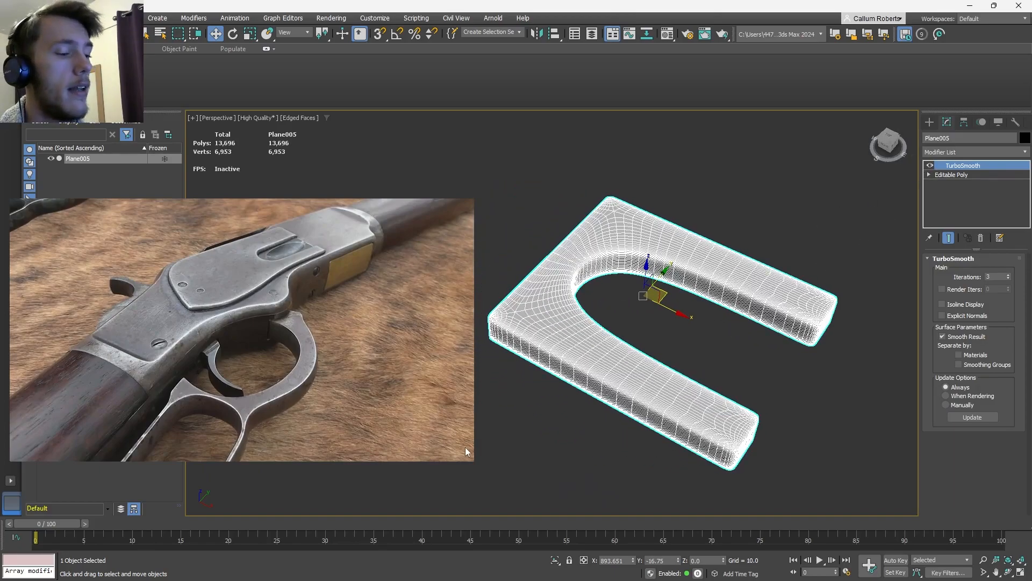
middle_drag(548, 376, 592, 323)
scroll(599, 317, down, 5)
scroll(606, 322, up, 2)
scroll(592, 323, up, 3)
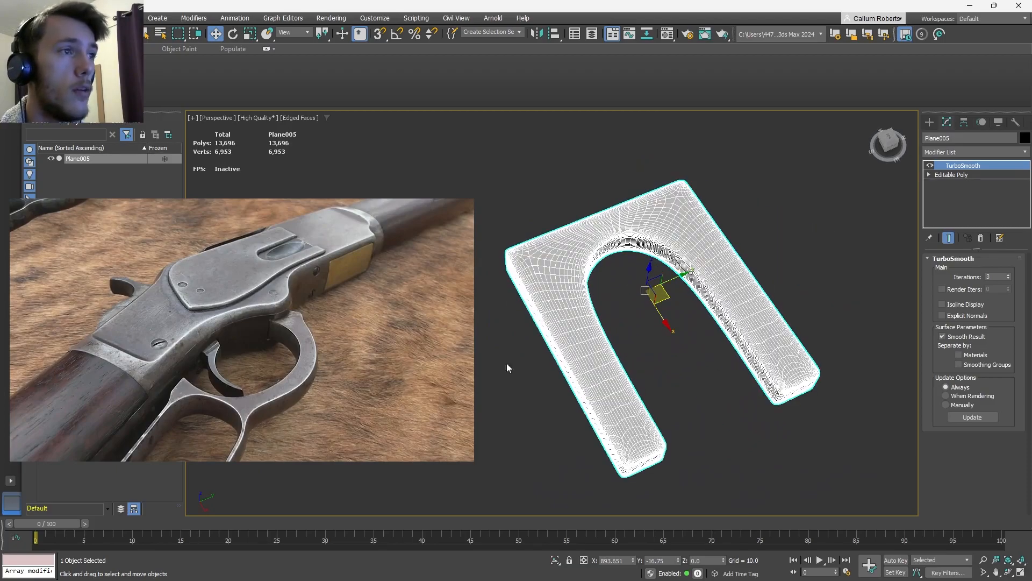
Disable TurboSmooth on the U-shaped mesh and create a copy about 395 units away along Y
scroll(646, 289, down, 3)
middle_drag(567, 366, 595, 302)
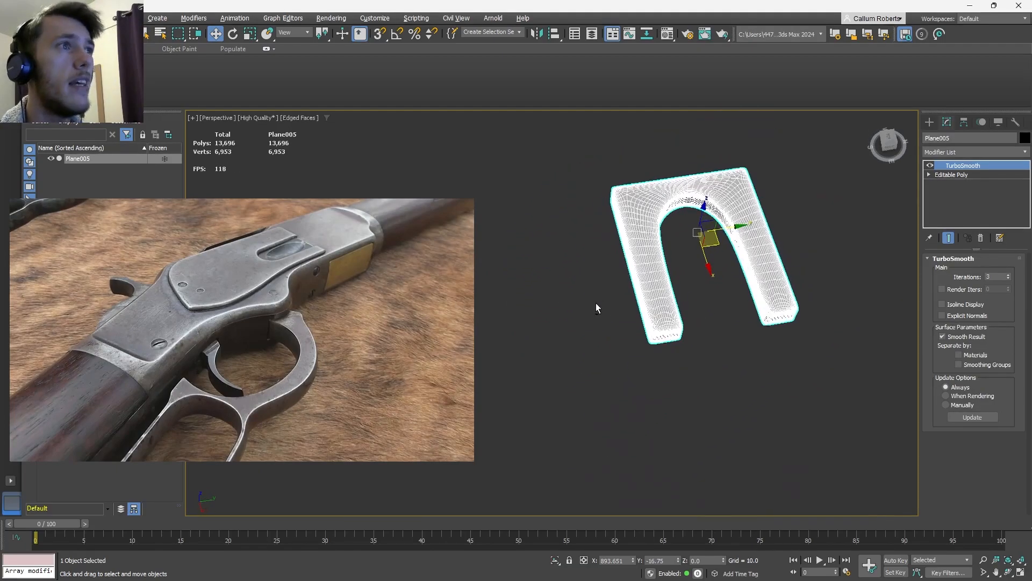
middle_drag(675, 263, 591, 275)
click(926, 123)
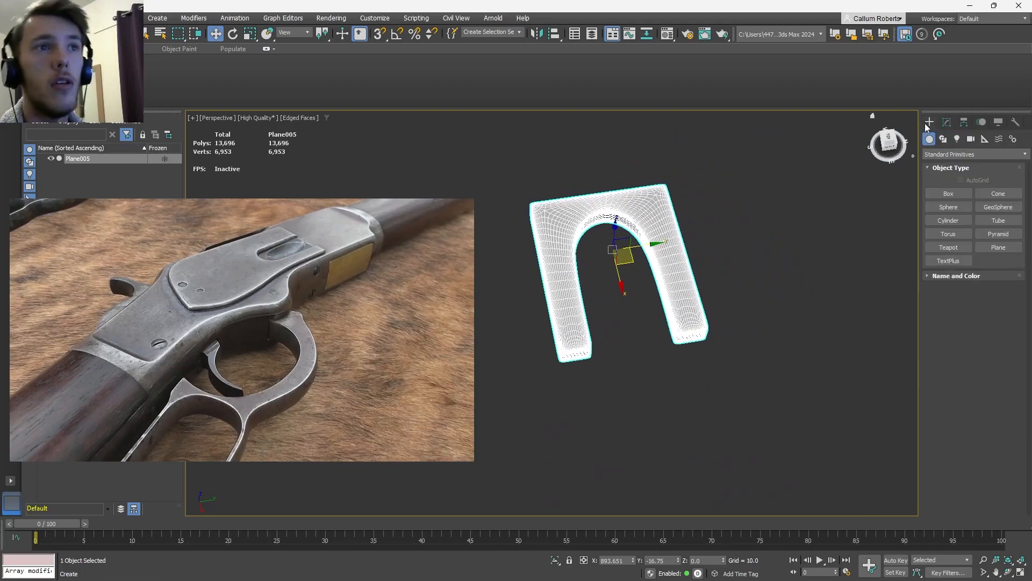
middle_drag(639, 290, 574, 288)
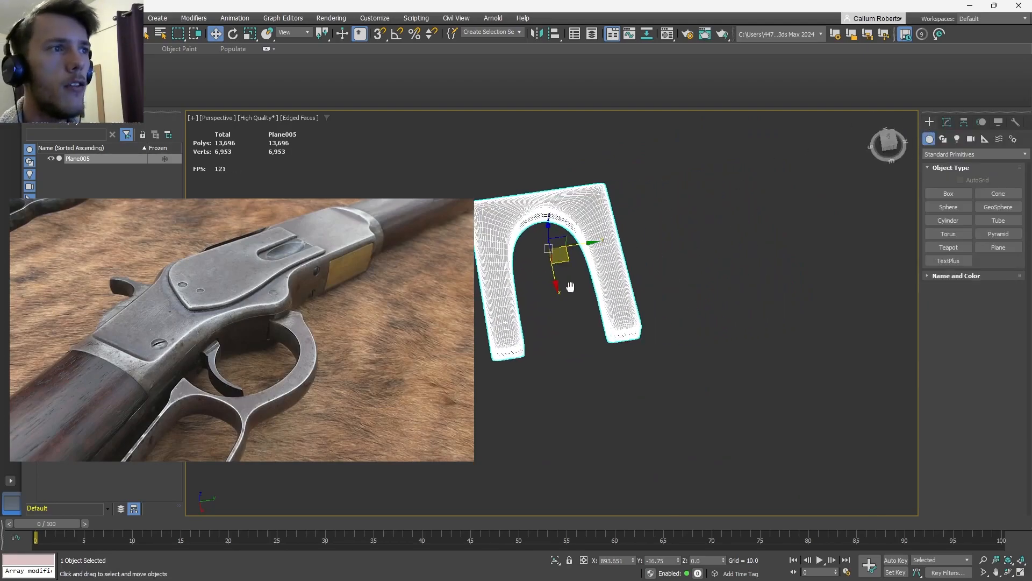
click(947, 122)
click(934, 168)
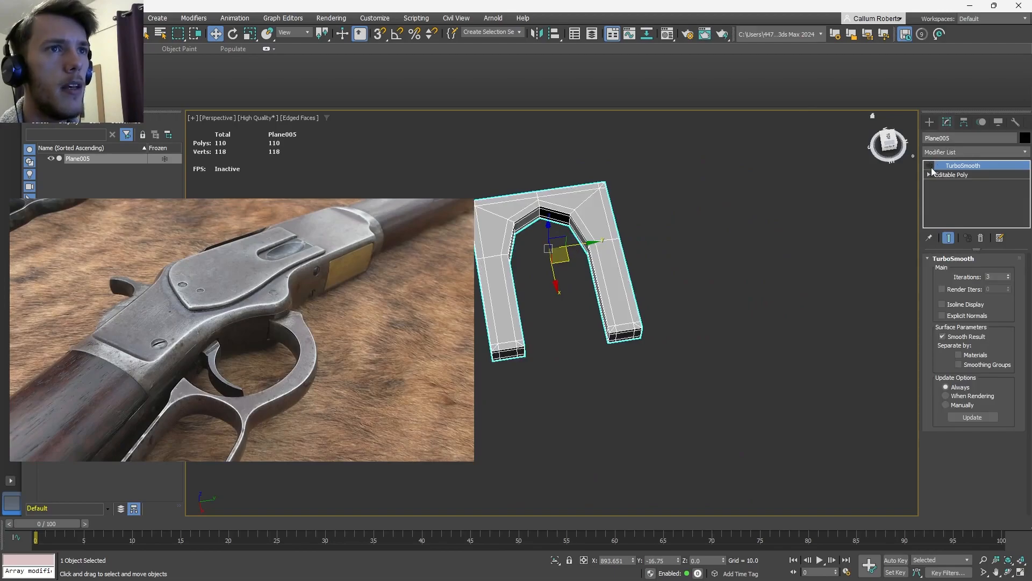
click(930, 122)
shift+drag(583, 246, 799, 214)
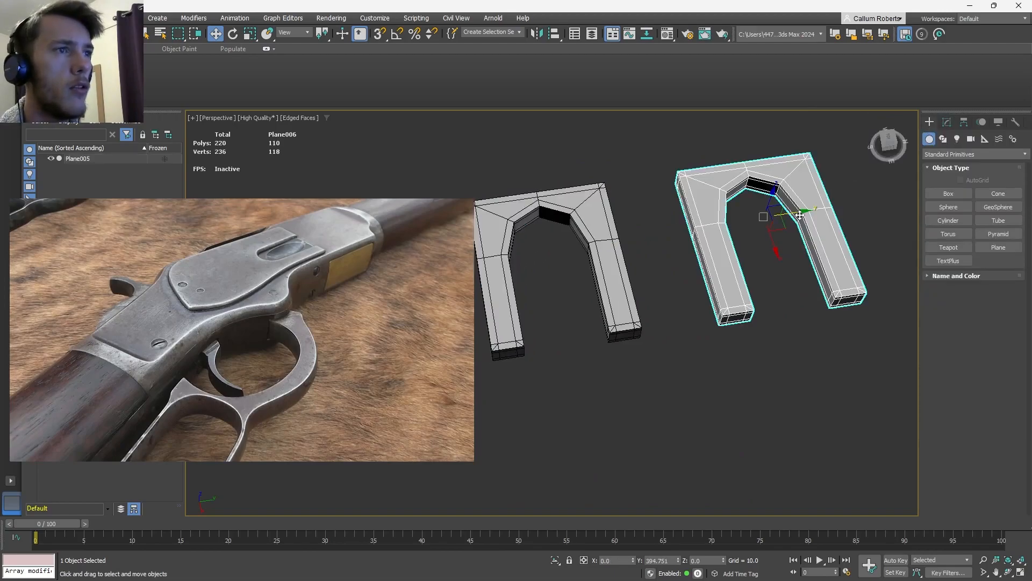
click(520, 339)
Enable TurboSmooth on the copied U only, then deselect it to show both versions side by side
click(947, 122)
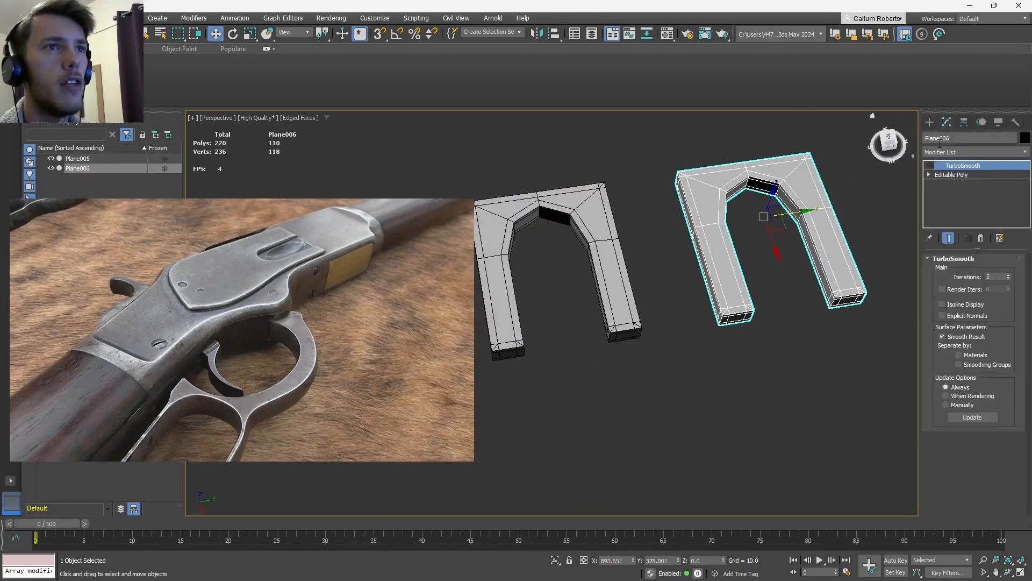
click(931, 167)
click(743, 378)
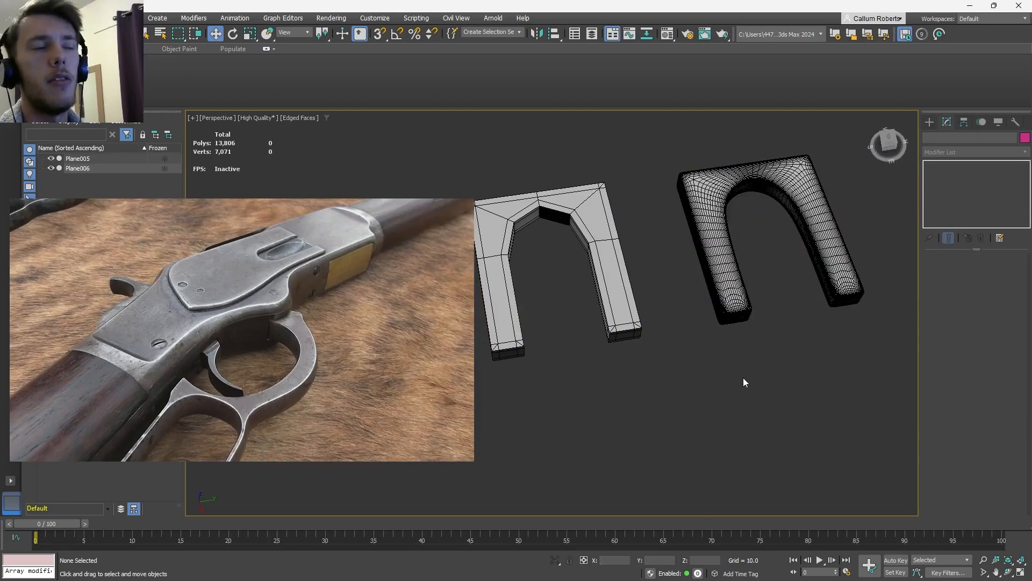